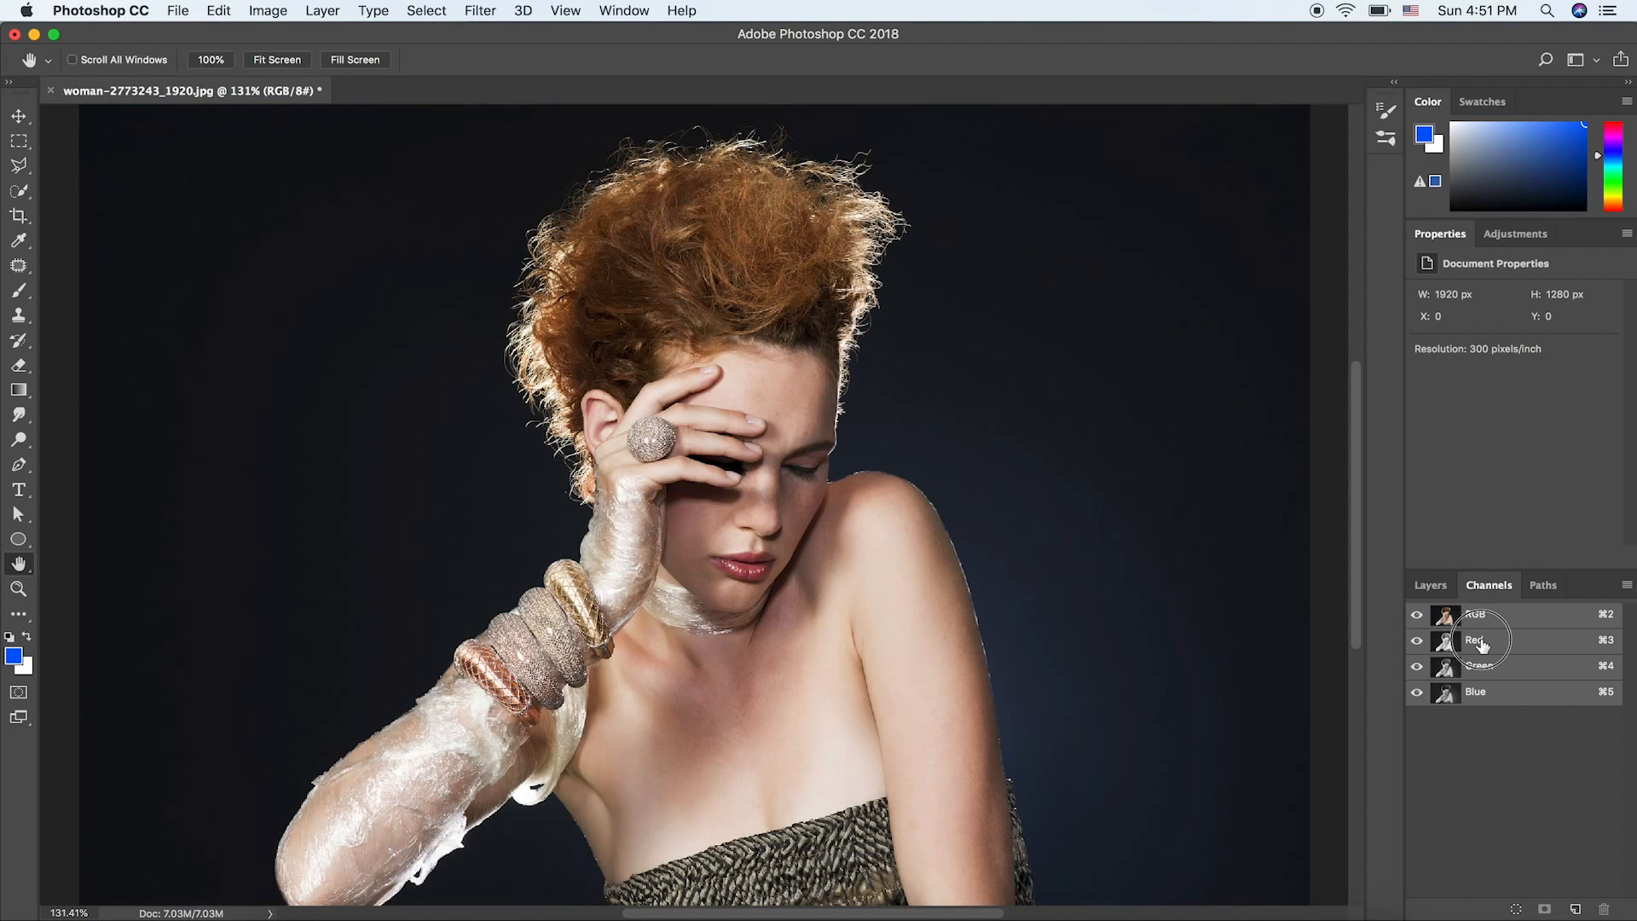
- Compare the Green, Blue and Red channels of the portrait, and duplicate the Red channel
{"action": "left_click", "coordinate": [1482, 666]}
{"action": "left_click", "coordinate": [1484, 693]}
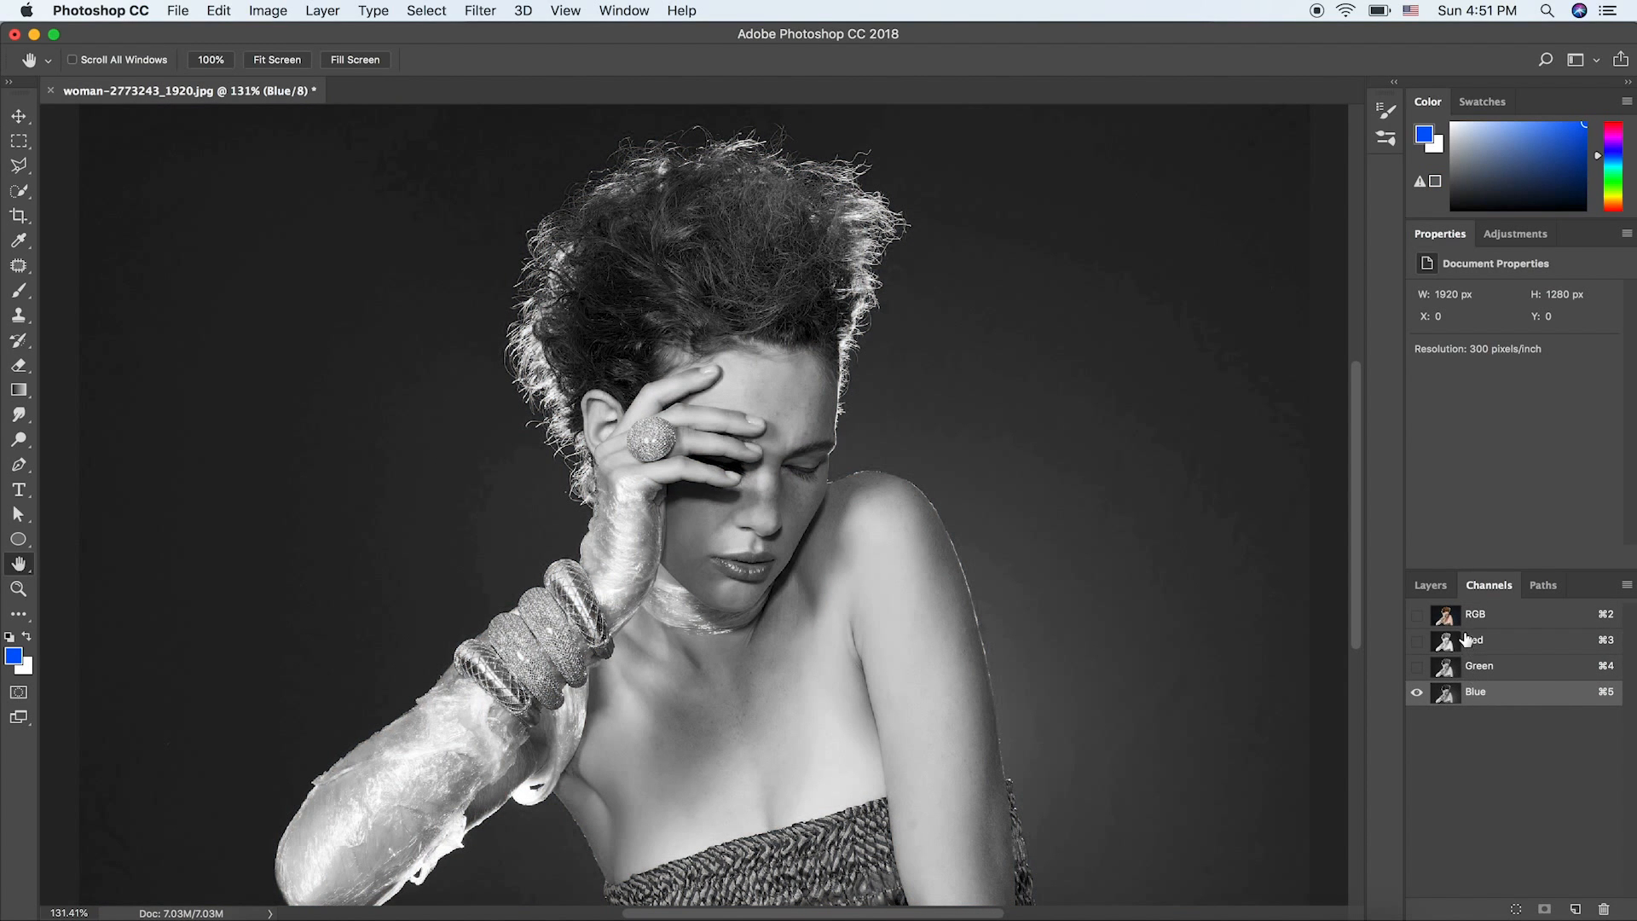
{"action": "left_click", "coordinate": [1466, 641]}
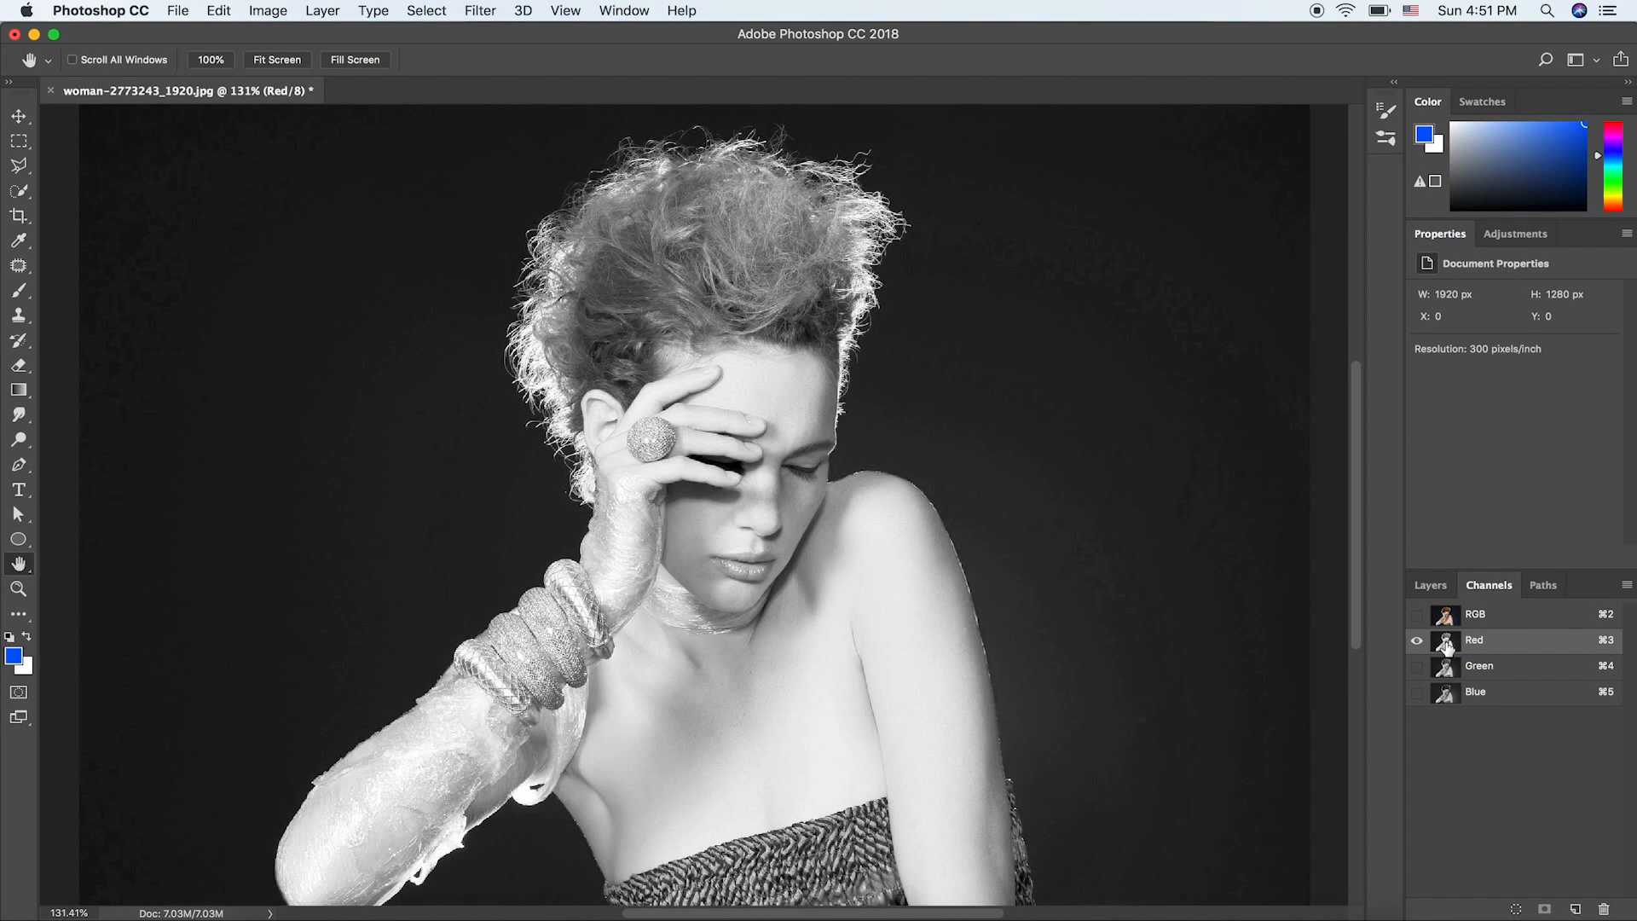
{"action": "left_click_drag", "start_coordinate": [1499, 648], "coordinate": [1579, 909]}
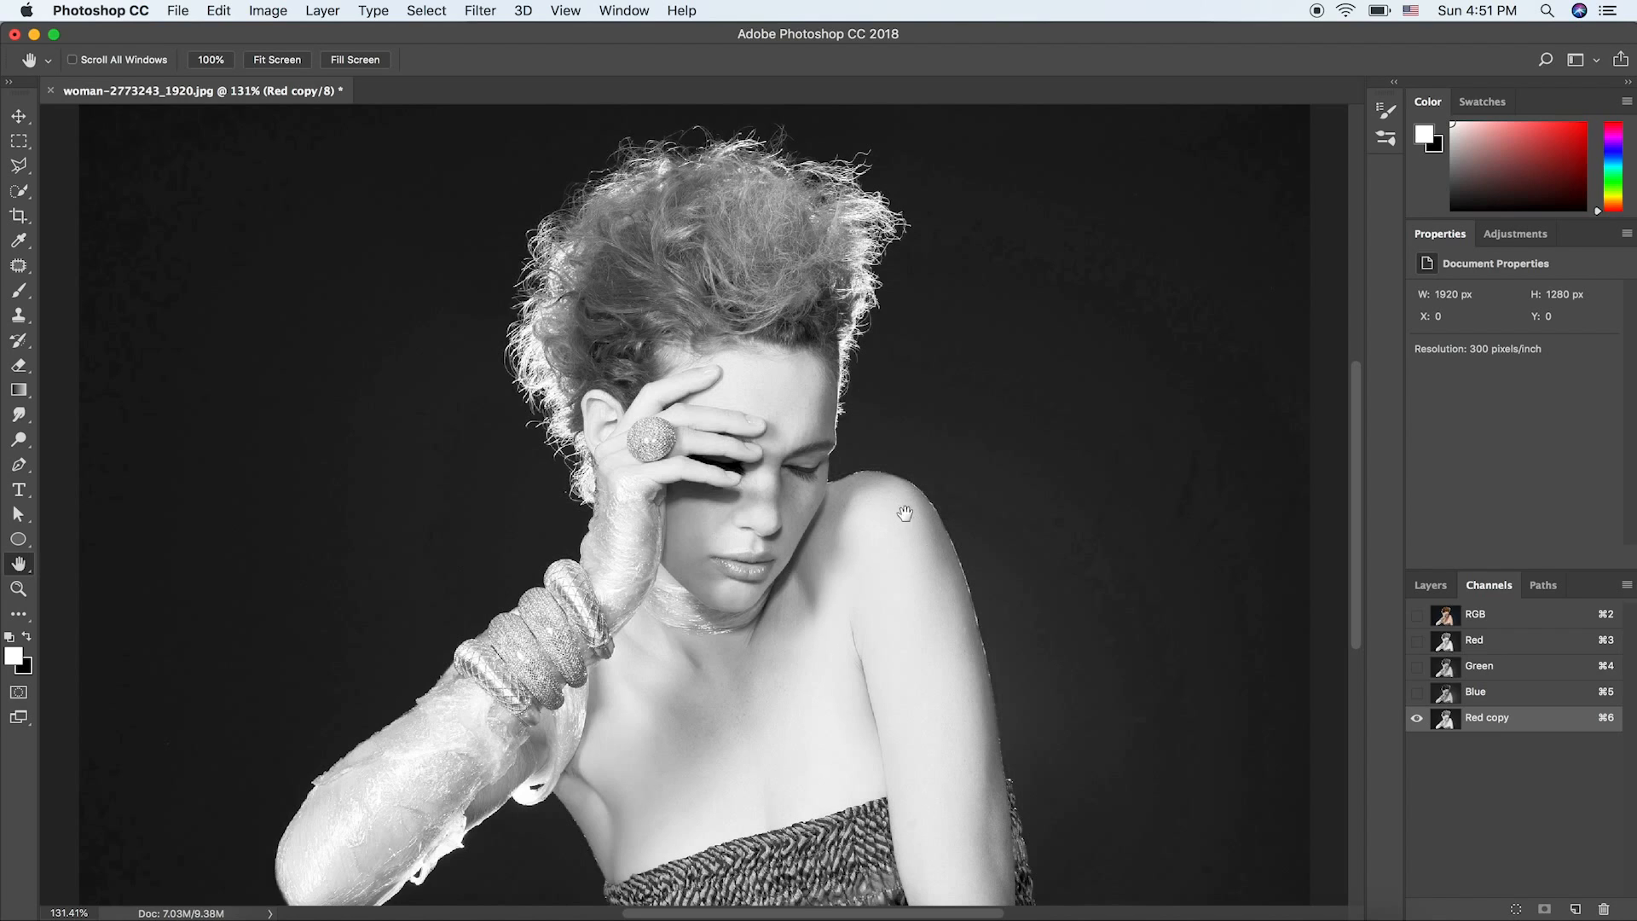
- Apply Levels to the duplicated Red channel with black input 45 and white input 90
{"action": "left_click", "coordinate": [273, 11]}
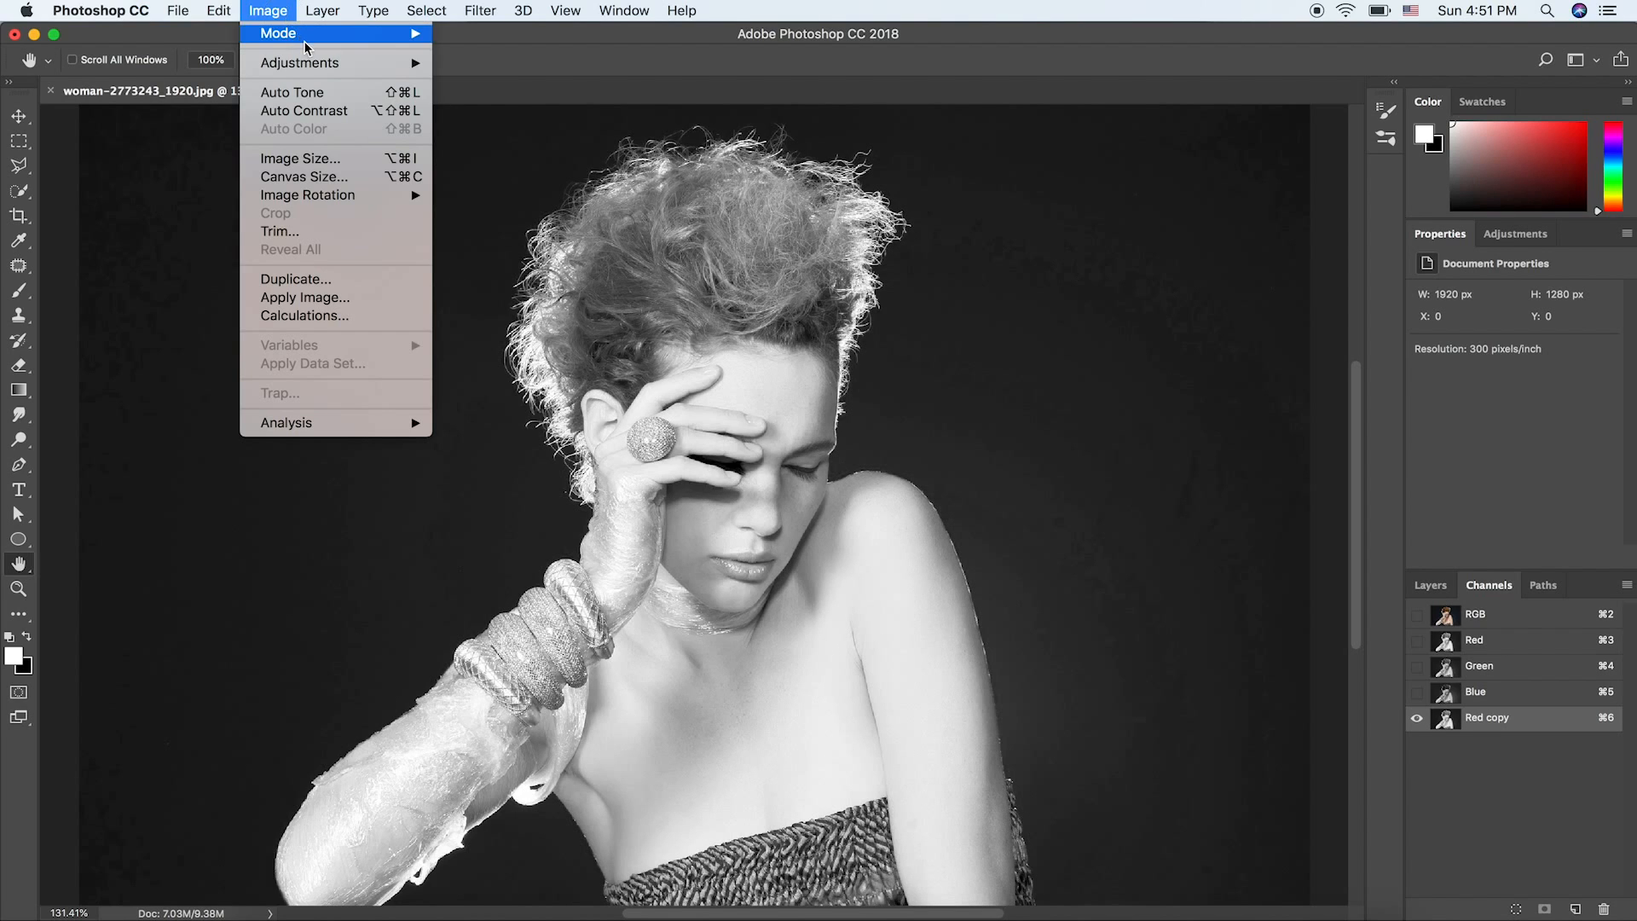
{"action": "mouse_move", "coordinate": [358, 63]}
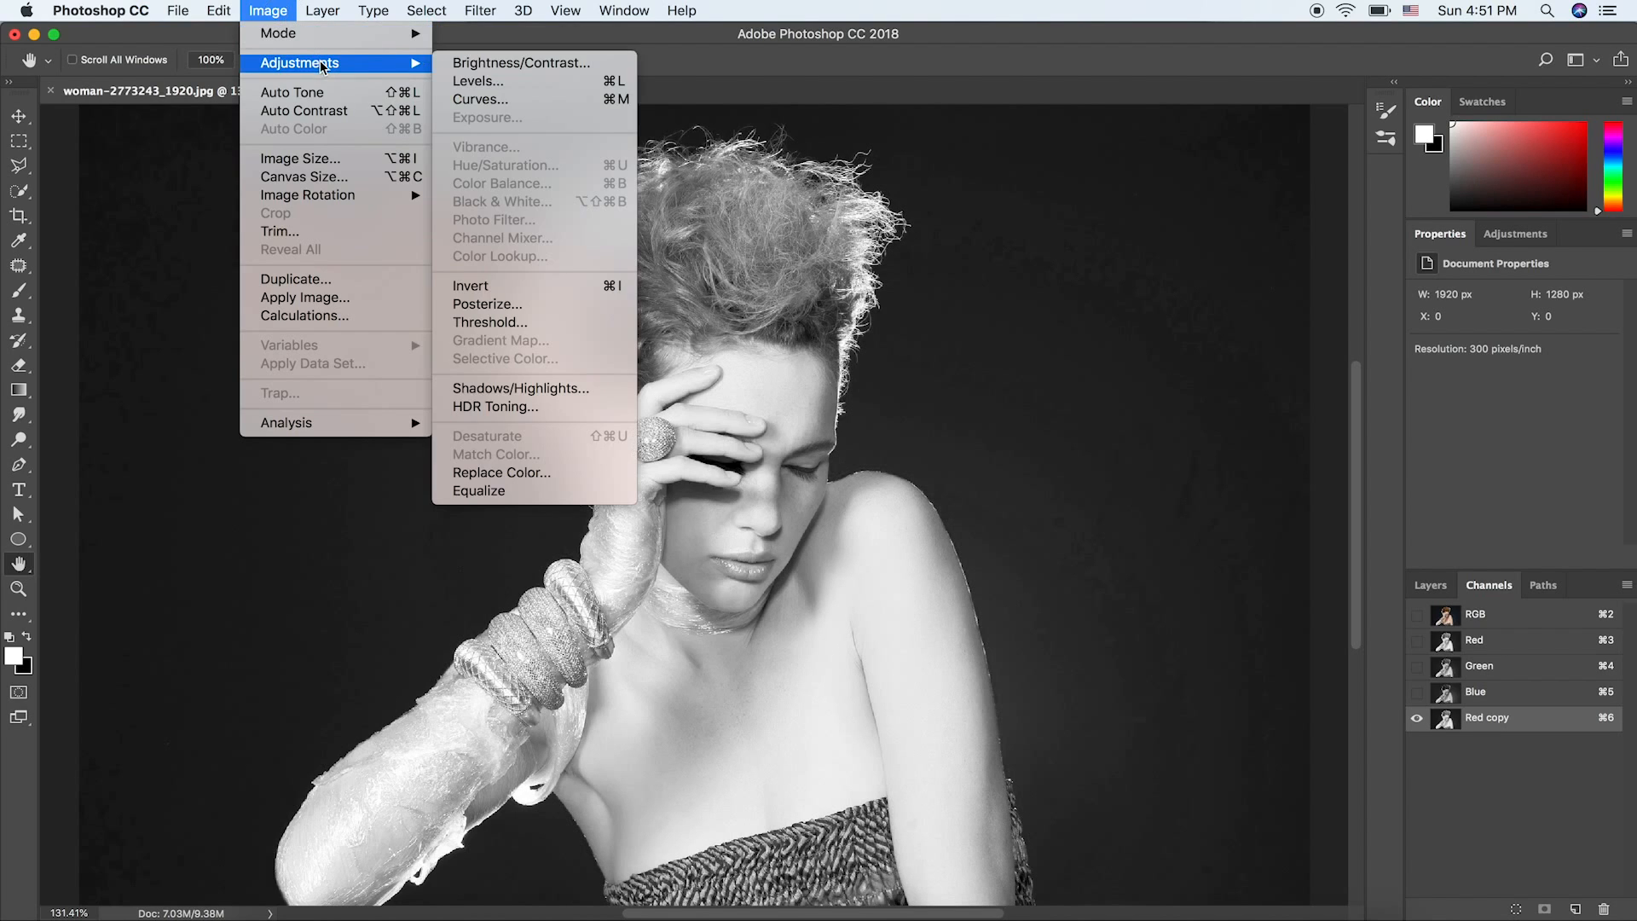
{"action": "left_click", "coordinate": [500, 83]}
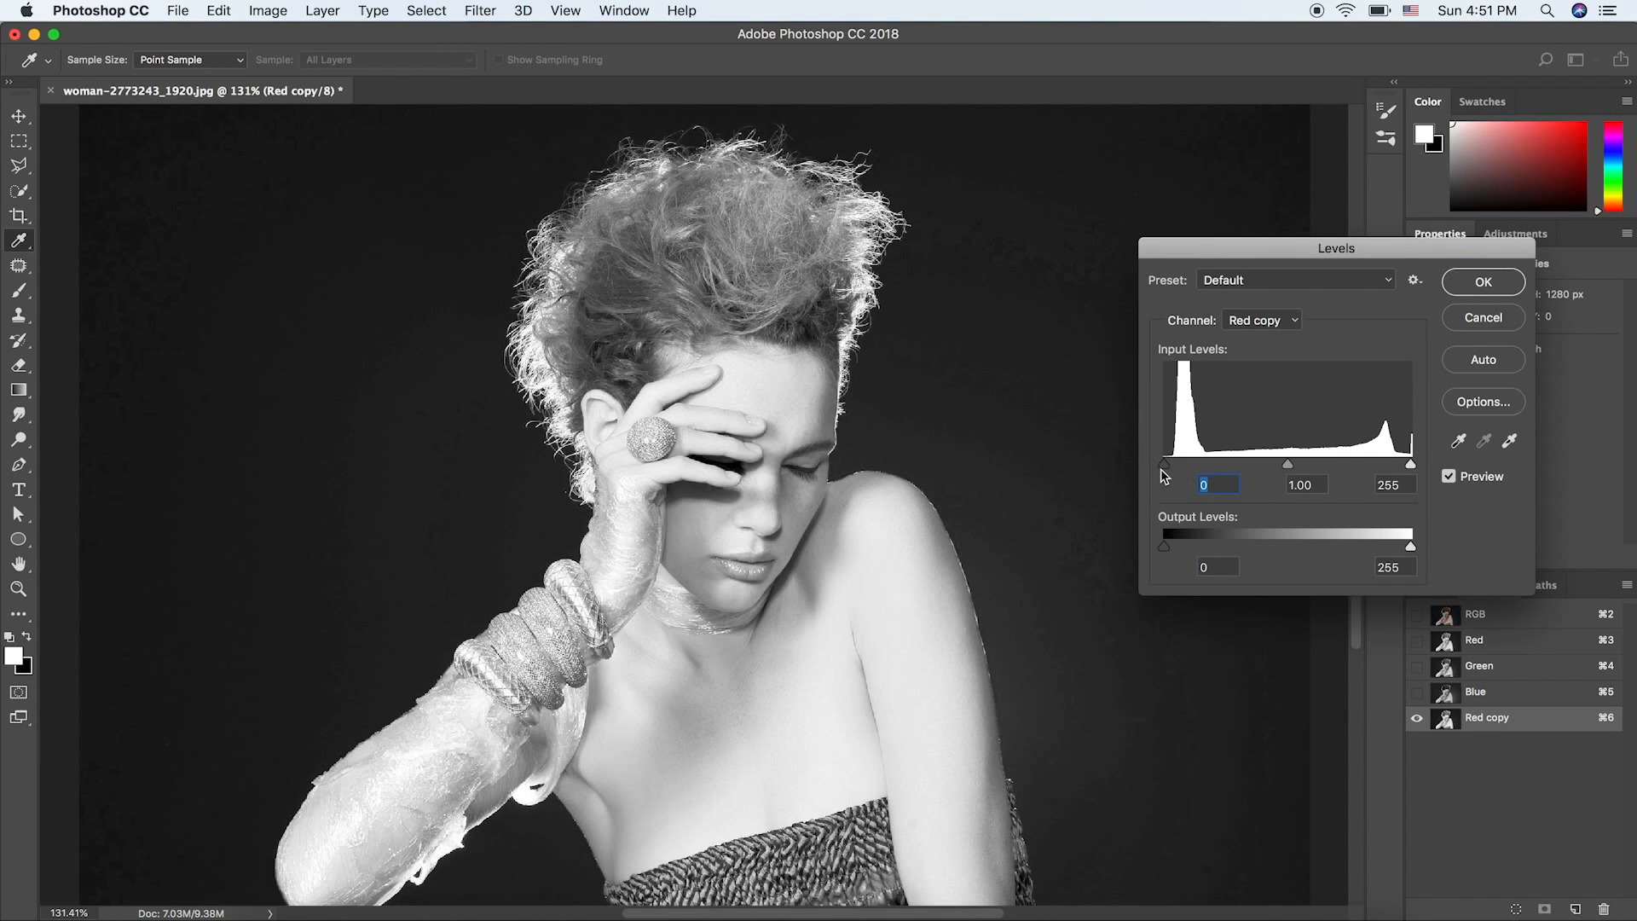
{"action": "left_click_drag", "start_coordinate": [1166, 470], "coordinate": [1211, 480]}
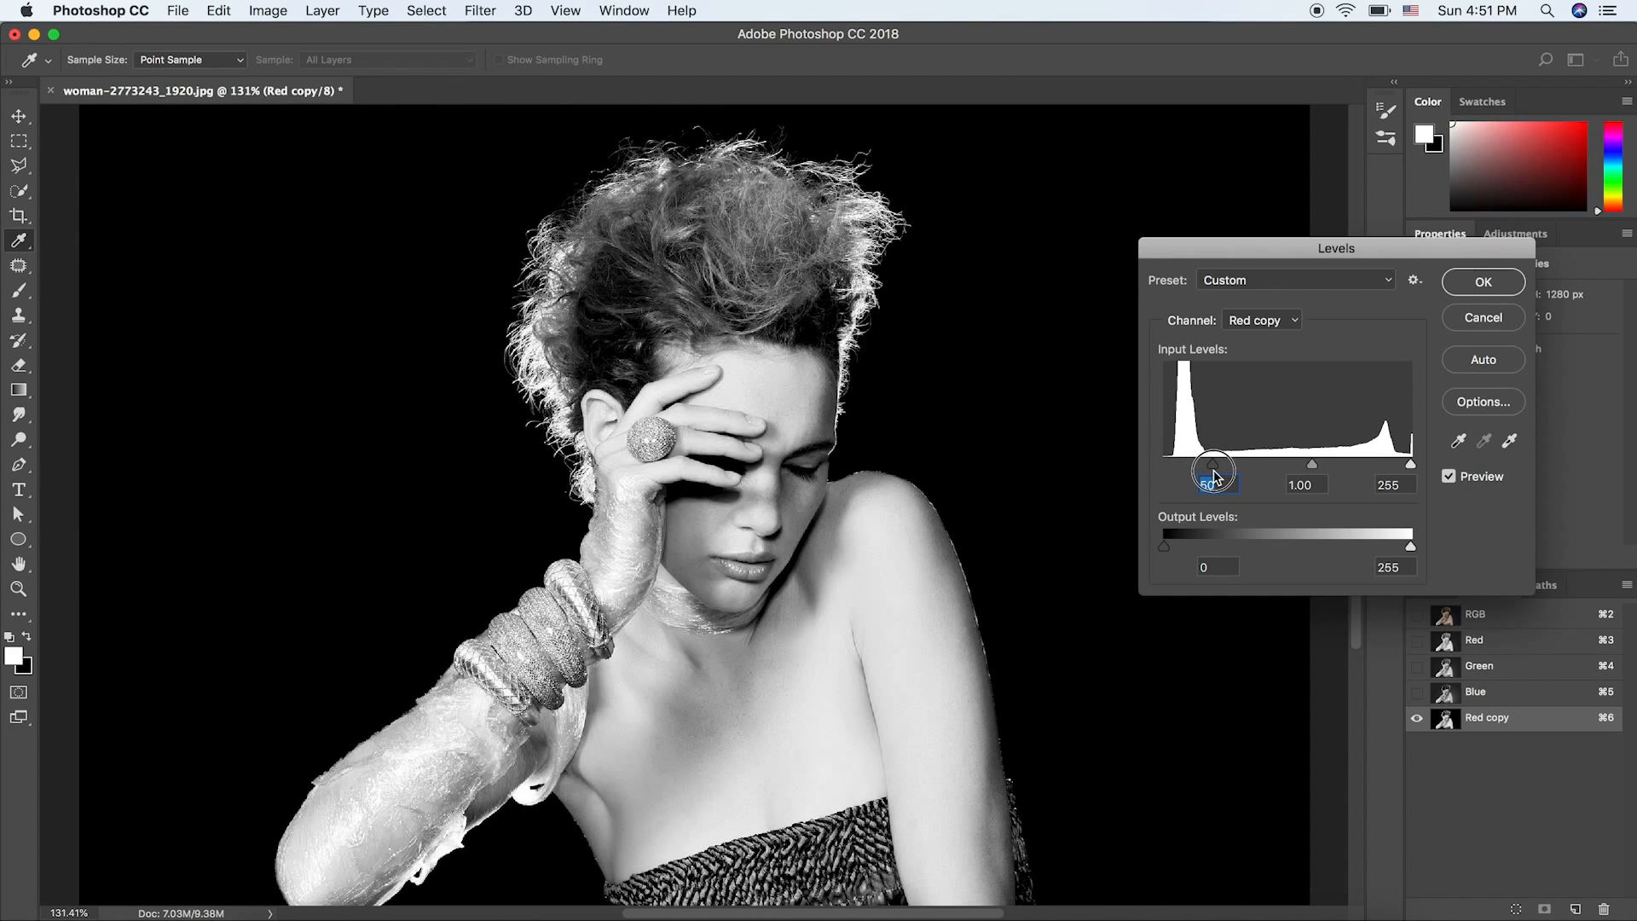
{"action": "left_click_drag", "start_coordinate": [1212, 475], "coordinate": [1208, 478]}
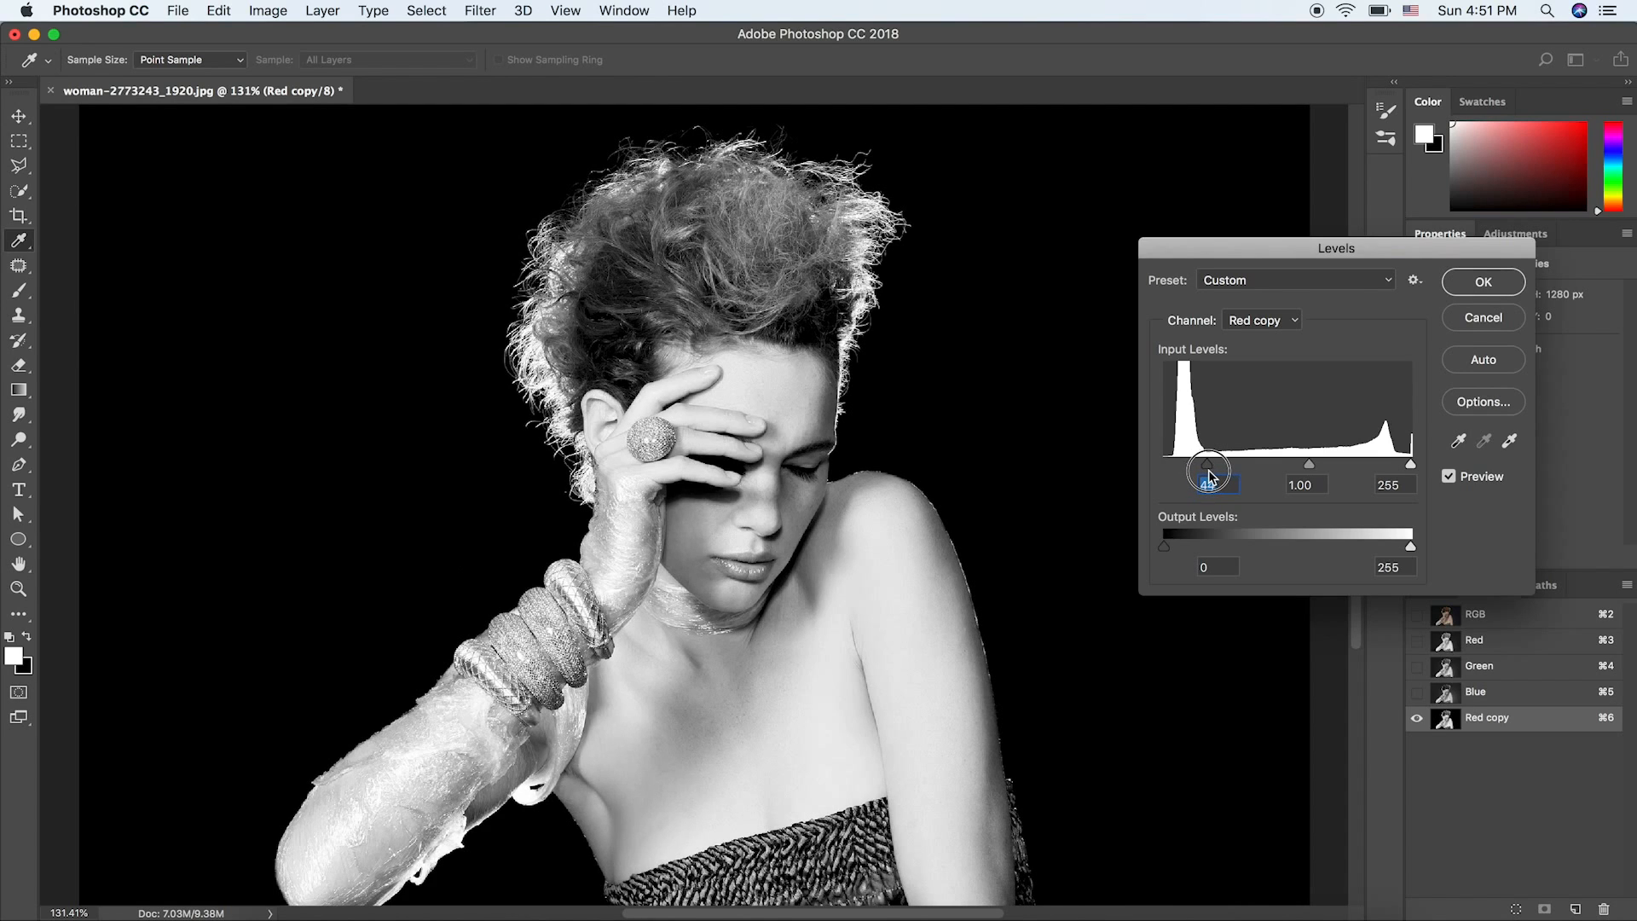
{"action": "left_click_drag", "start_coordinate": [1411, 467], "coordinate": [1260, 470]}
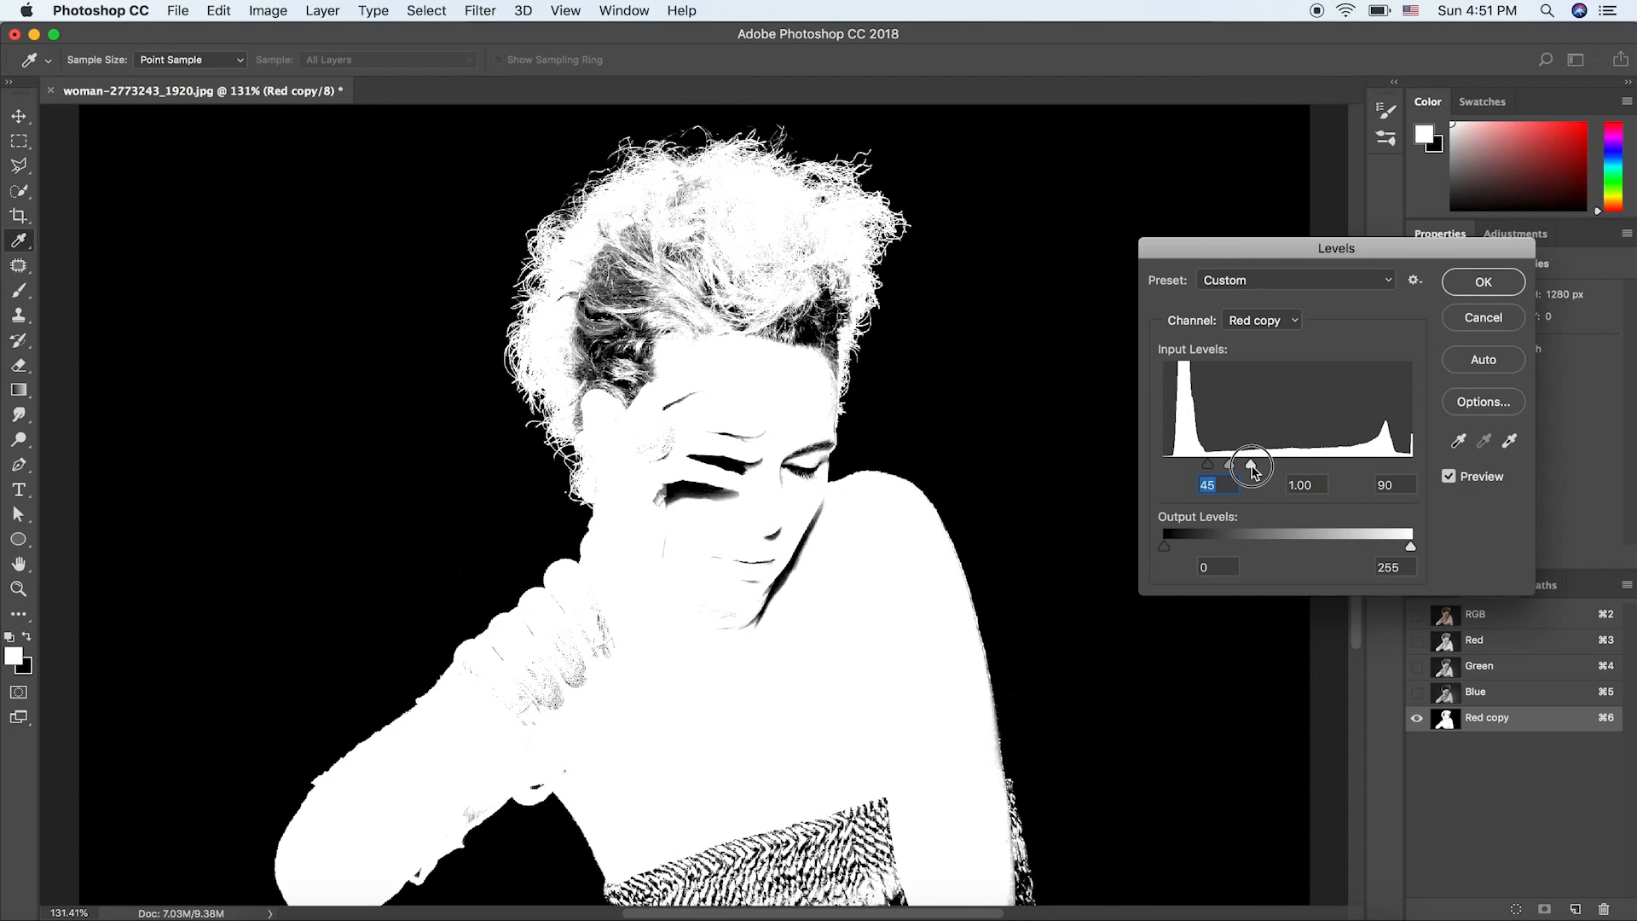
{"action": "left_click_drag", "start_coordinate": [1252, 472], "coordinate": [1253, 471]}
{"action": "left_click", "coordinate": [1471, 290]}
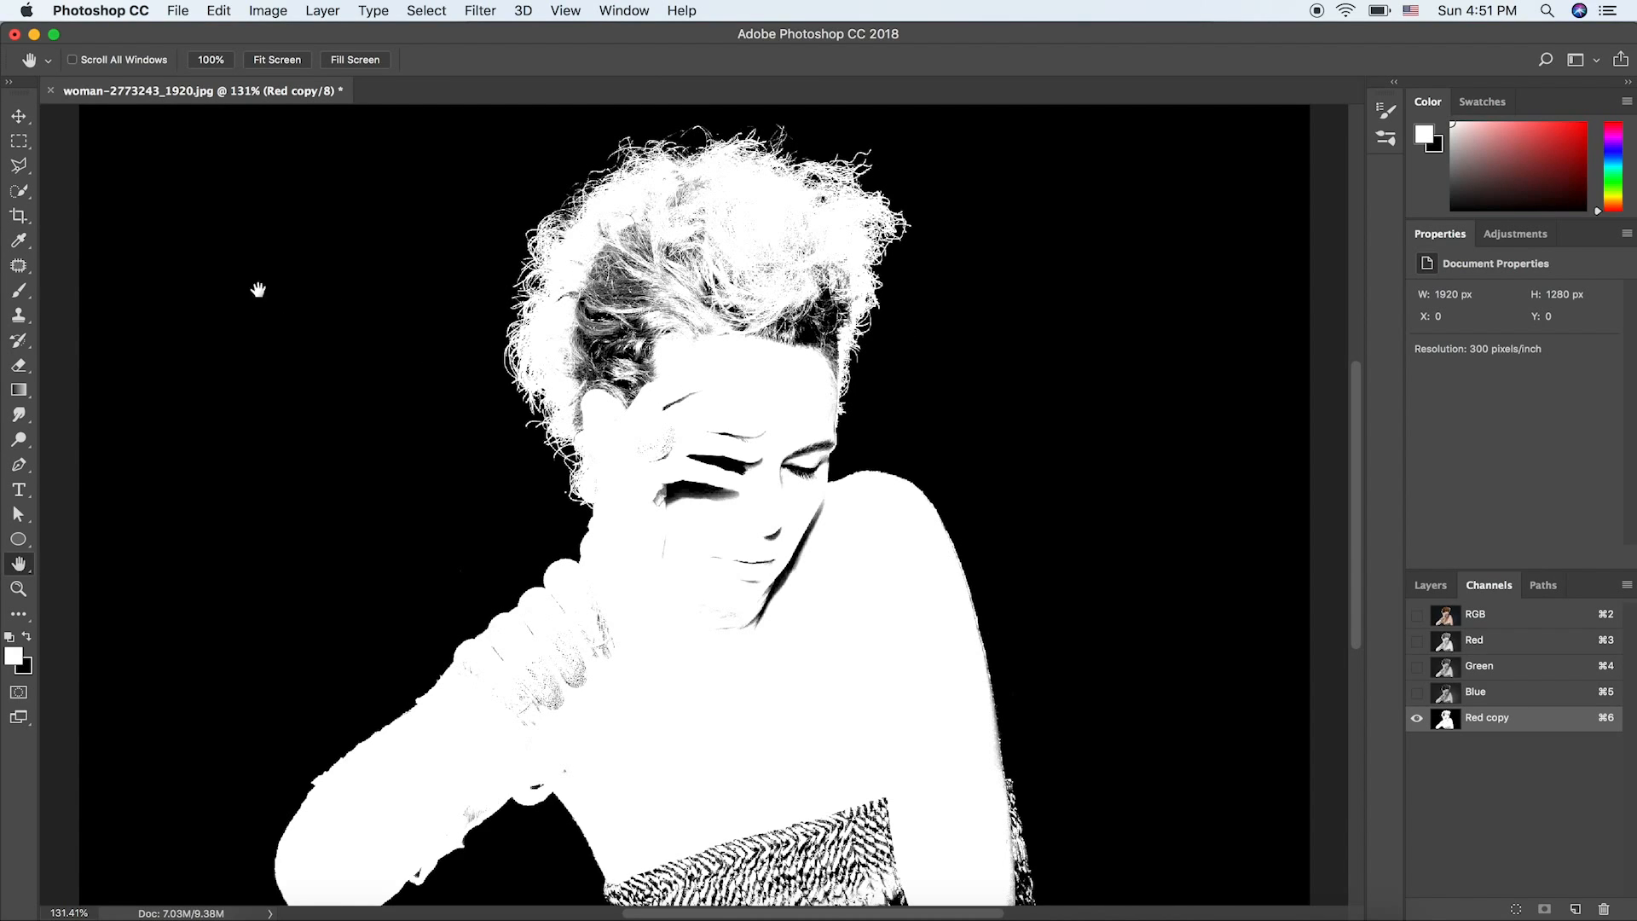
- Set up a Hard Round brush at 100% hardness with pure white as the foreground colour
{"action": "left_click", "coordinate": [18, 293]}
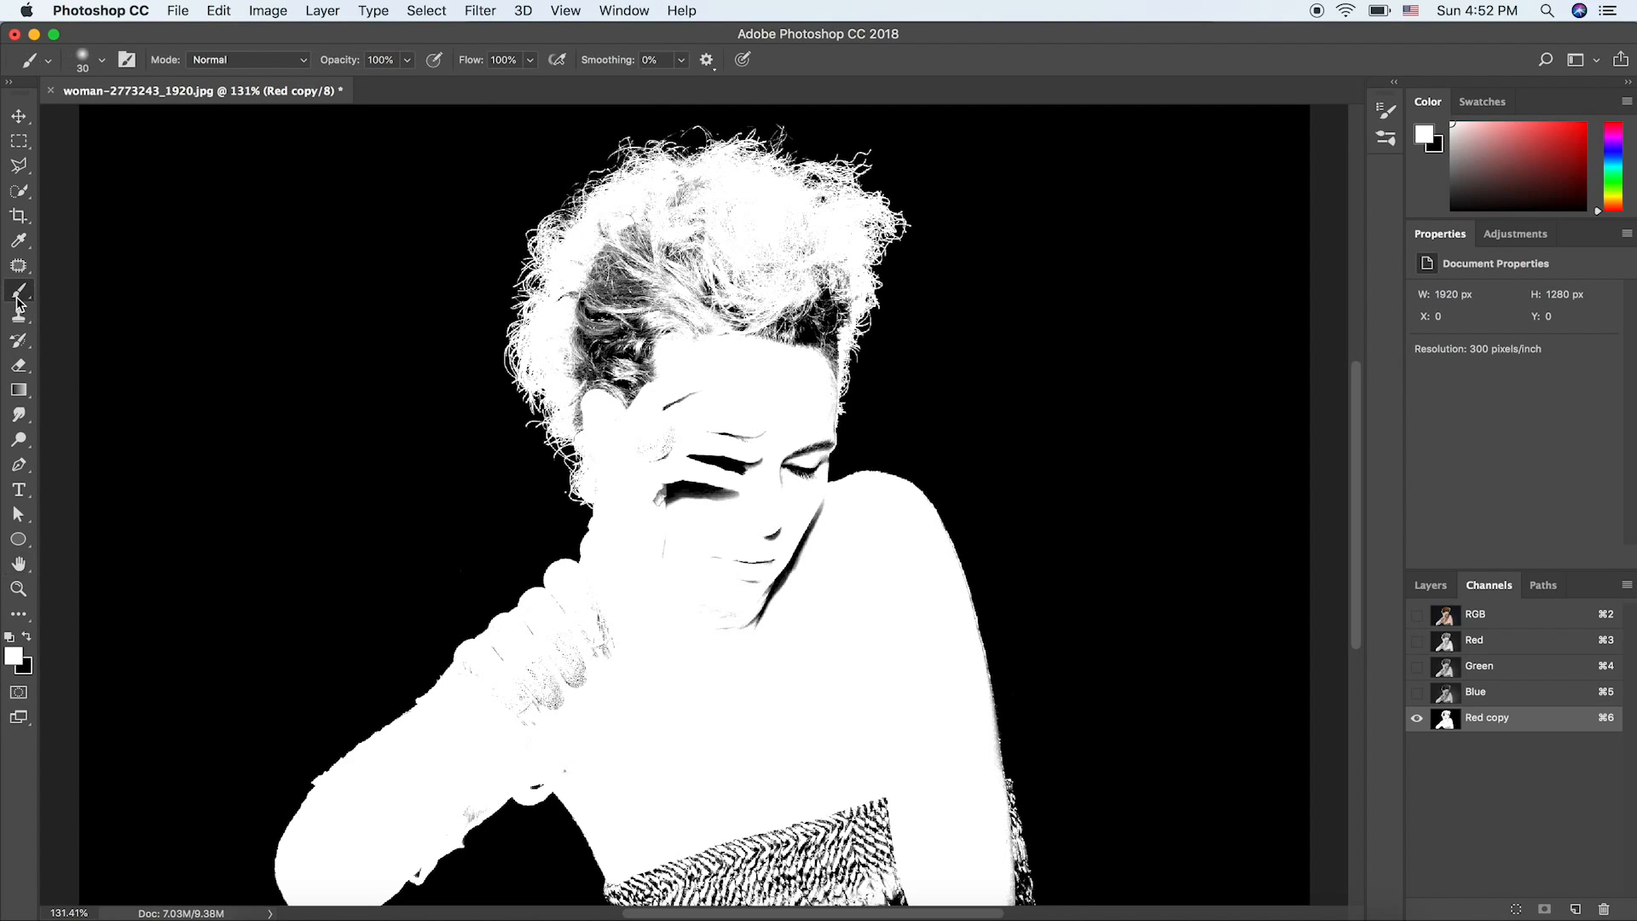
{"action": "left_click", "coordinate": [85, 49]}
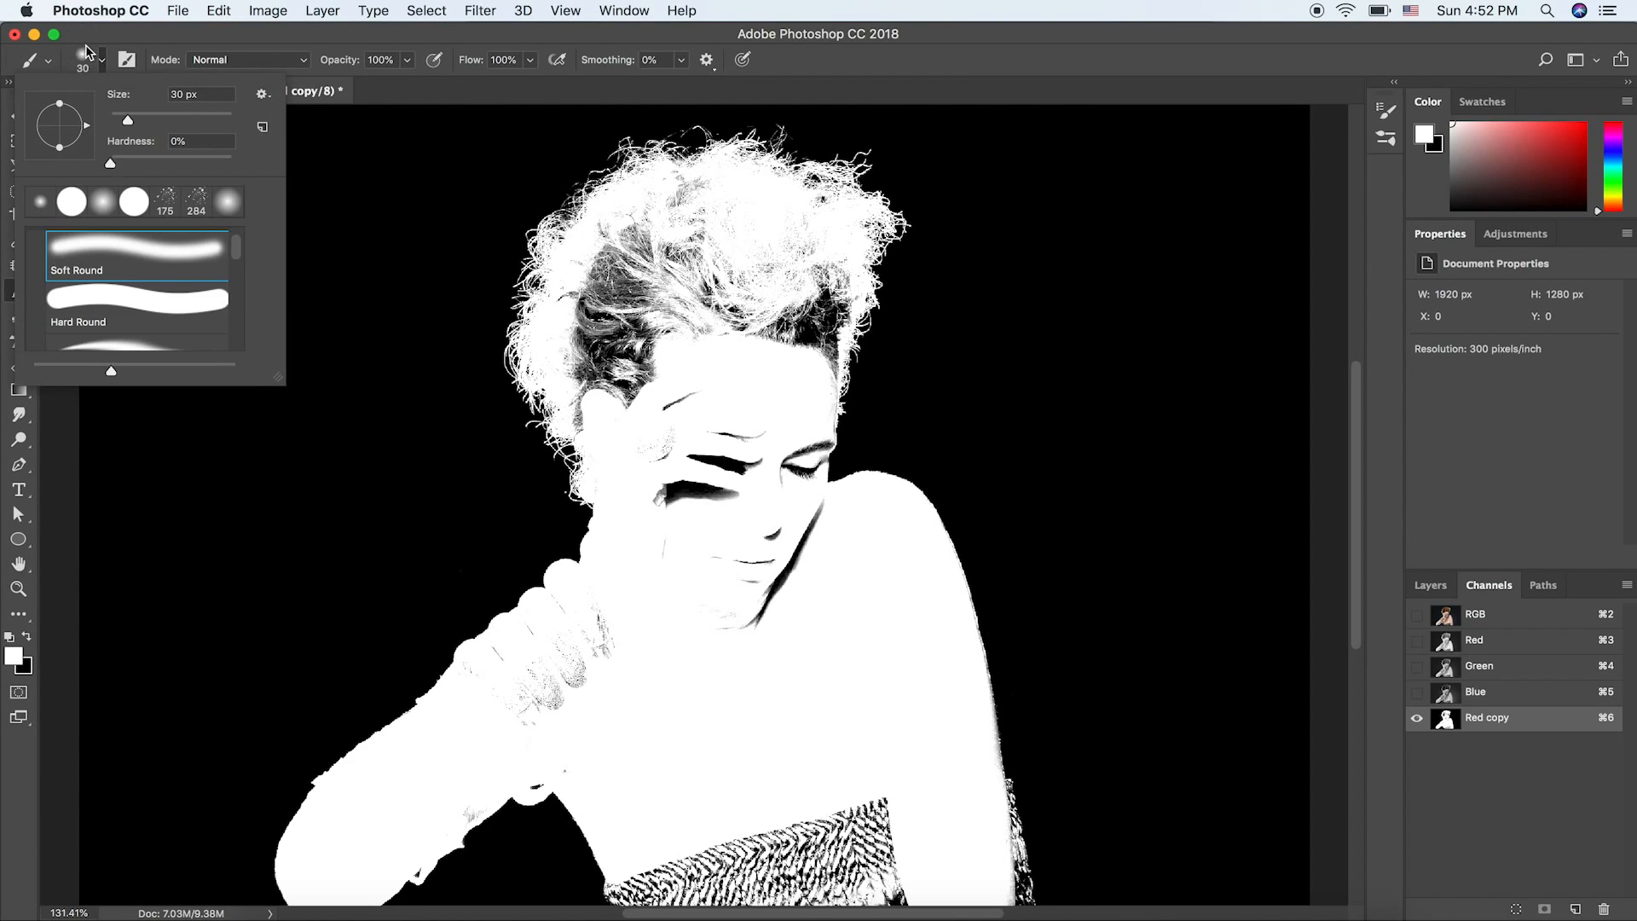
{"action": "left_click", "coordinate": [112, 295]}
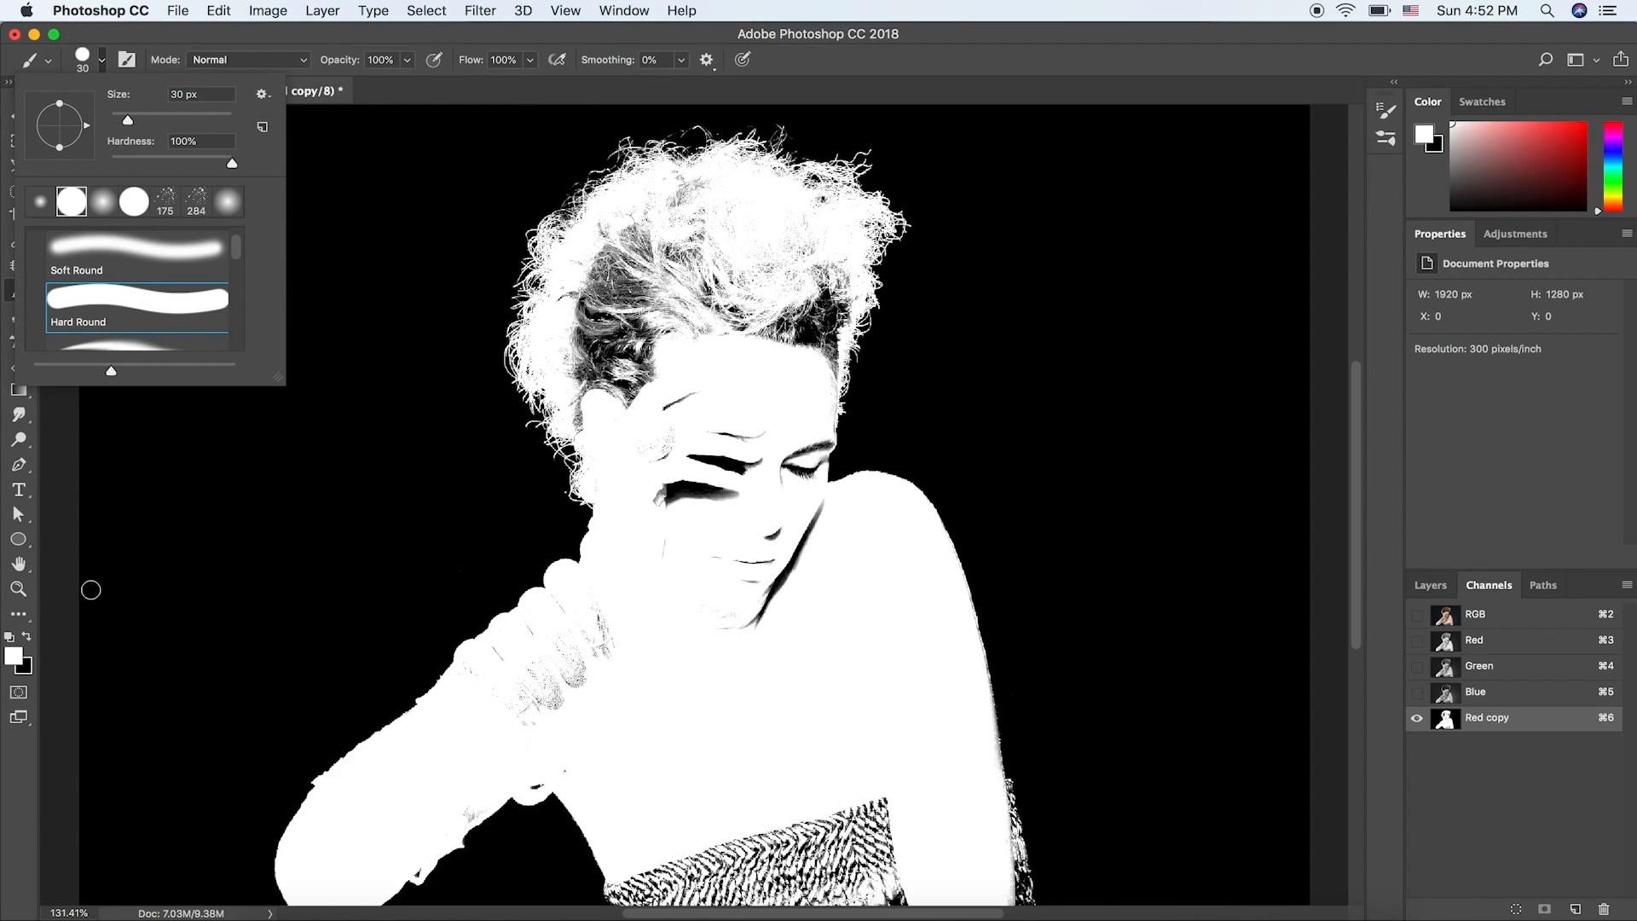
{"action": "left_click", "coordinate": [17, 664]}
{"action": "left_click", "coordinate": [17, 664]}
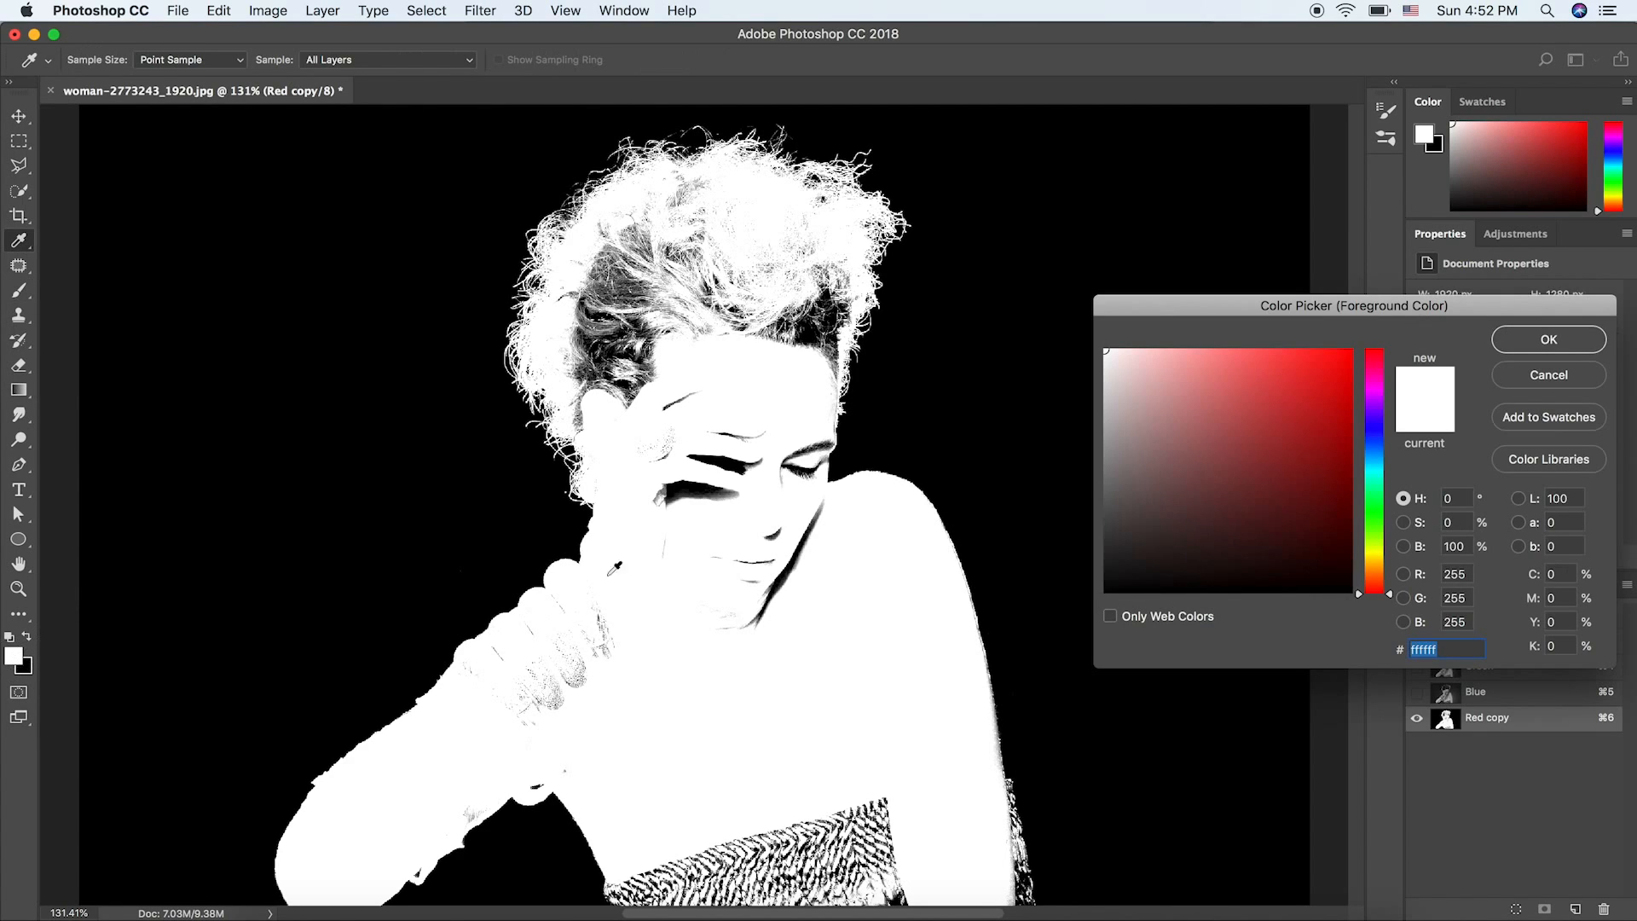
{"action": "left_click_drag", "start_coordinate": [1111, 351], "coordinate": [1060, 315]}
{"action": "left_click", "coordinate": [1527, 342]}
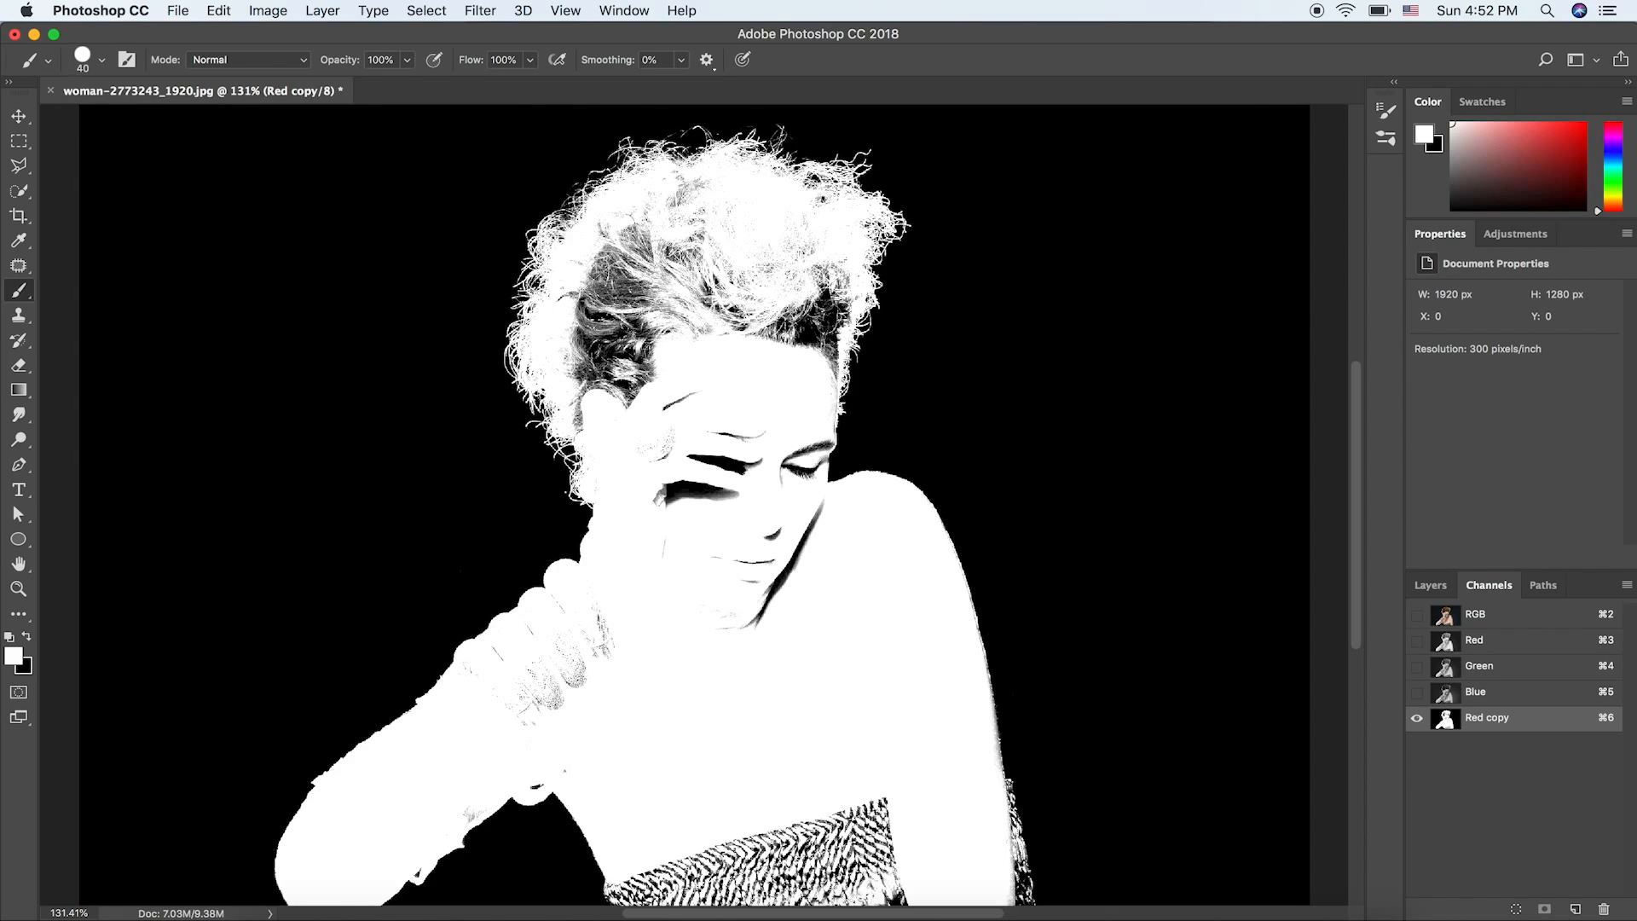
- Paint the dark areas inside the hair, hand, lower face and bracelets solid white, enlarging the brush to 90 px
{"action": "mouse_move", "coordinate": [695, 238]}
{"action": "left_mouse_down"}
{"action": "mouse_move", "coordinate": [651, 284]}
{"action": "mouse_move", "coordinate": [666, 231]}
{"action": "left_mouse_up"}
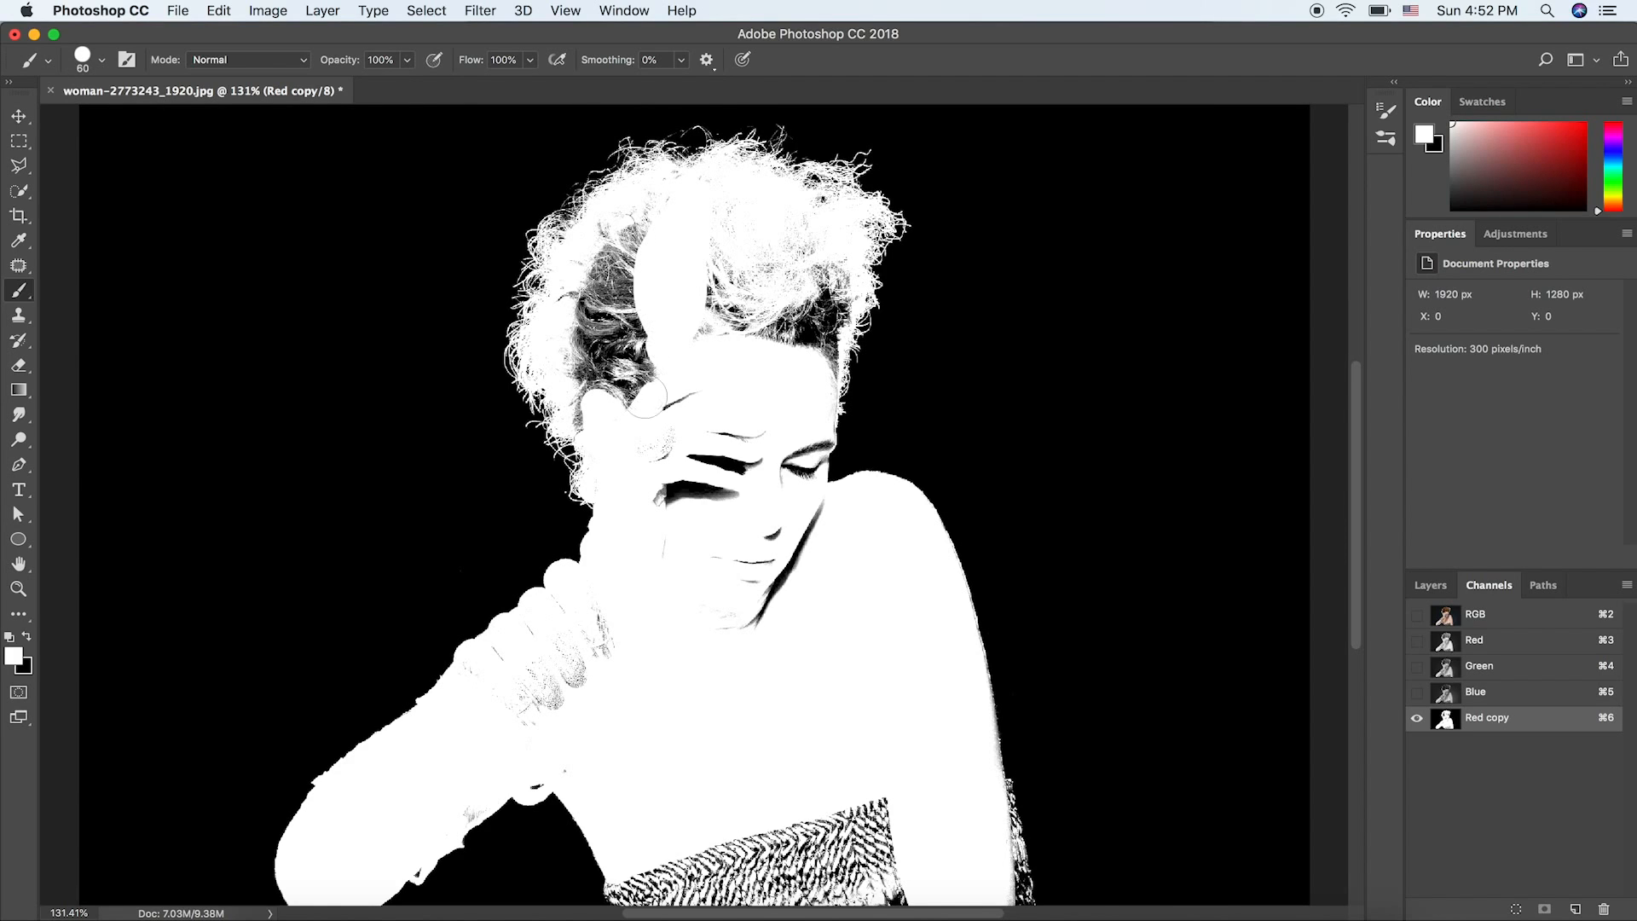
{"action": "mouse_move", "coordinate": [607, 415]}
{"action": "left_mouse_down"}
{"action": "mouse_move", "coordinate": [589, 284]}
{"action": "mouse_move", "coordinate": [623, 232]}
{"action": "mouse_move", "coordinate": [654, 218]}
{"action": "mouse_move", "coordinate": [618, 388]}
{"action": "mouse_move", "coordinate": [635, 335]}
{"action": "mouse_move", "coordinate": [654, 407]}
{"action": "mouse_move", "coordinate": [572, 313]}
{"action": "mouse_move", "coordinate": [570, 297]}
{"action": "mouse_move", "coordinate": [667, 462]}
{"action": "mouse_move", "coordinate": [662, 372]}
{"action": "mouse_move", "coordinate": [684, 513]}
{"action": "mouse_move", "coordinate": [675, 477]}
{"action": "mouse_move", "coordinate": [702, 438]}
{"action": "mouse_move", "coordinate": [739, 437]}
{"action": "mouse_move", "coordinate": [736, 463]}
{"action": "mouse_move", "coordinate": [767, 478]}
{"action": "mouse_move", "coordinate": [754, 412]}
{"action": "mouse_move", "coordinate": [692, 329]}
{"action": "mouse_move", "coordinate": [716, 227]}
{"action": "mouse_move", "coordinate": [757, 279]}
{"action": "mouse_move", "coordinate": [755, 330]}
{"action": "mouse_move", "coordinate": [770, 306]}
{"action": "mouse_move", "coordinate": [793, 355]}
{"action": "mouse_move", "coordinate": [791, 231]}
{"action": "mouse_move", "coordinate": [798, 301]}
{"action": "mouse_move", "coordinate": [817, 277]}
{"action": "mouse_move", "coordinate": [807, 302]}
{"action": "mouse_move", "coordinate": [824, 304]}
{"action": "mouse_move", "coordinate": [807, 379]}
{"action": "mouse_move", "coordinate": [734, 338]}
{"action": "left_mouse_up"}
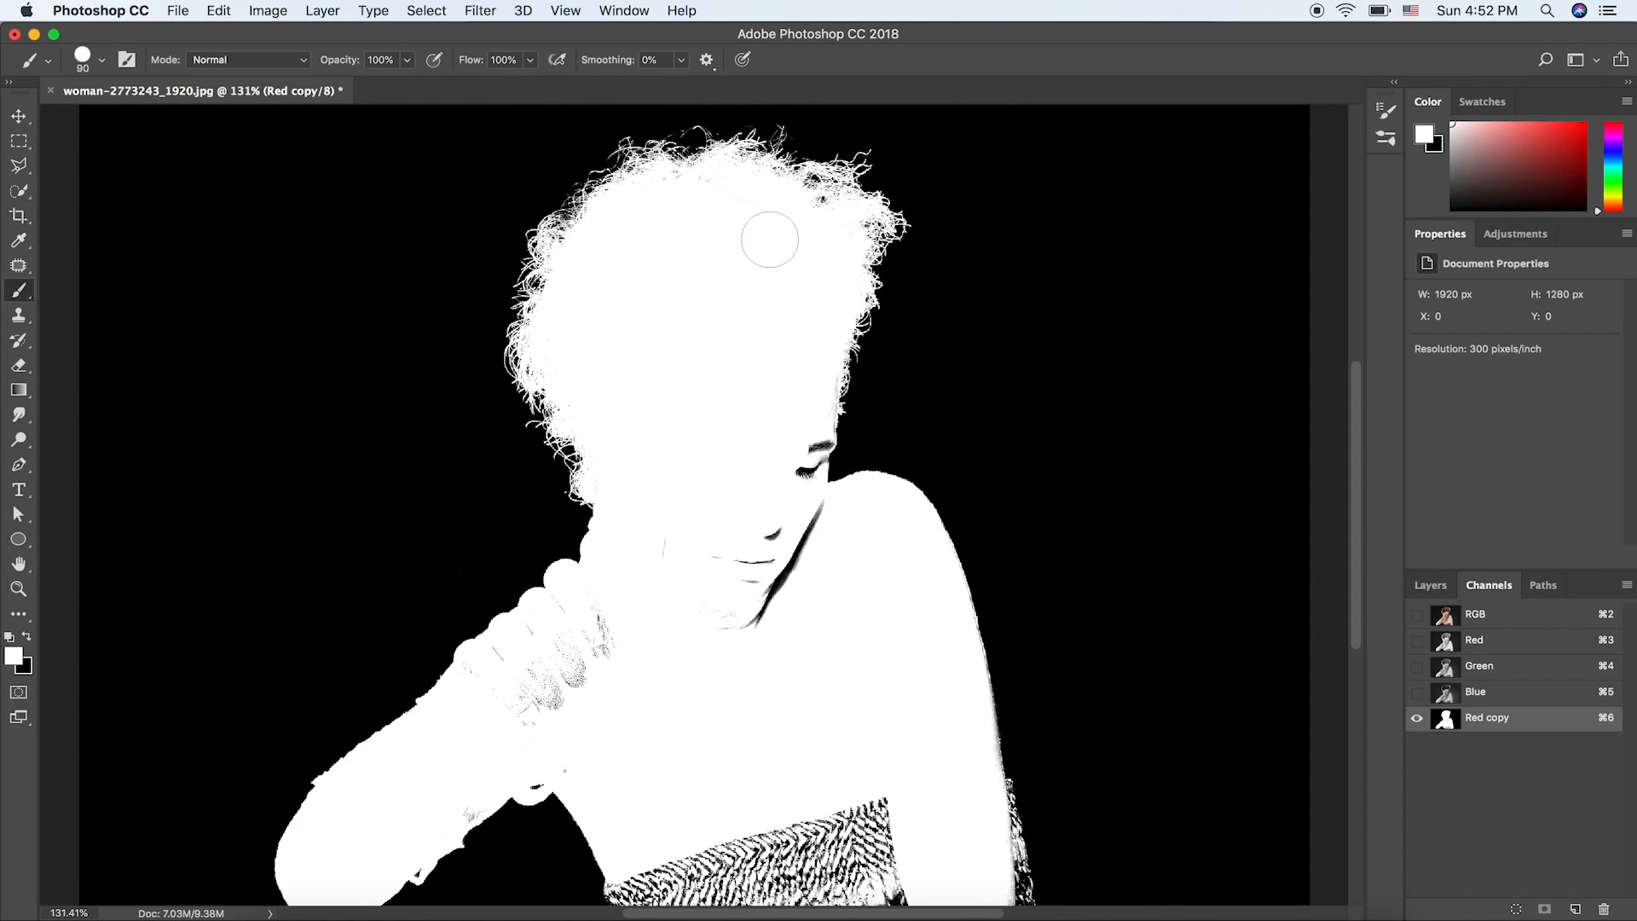
{"action": "left_click", "coordinate": [704, 200]}
{"action": "mouse_move", "coordinate": [631, 235]}
{"action": "left_mouse_down"}
{"action": "mouse_move", "coordinate": [679, 357]}
{"action": "mouse_move", "coordinate": [680, 268]}
{"action": "mouse_move", "coordinate": [720, 398]}
{"action": "mouse_move", "coordinate": [686, 571]}
{"action": "mouse_move", "coordinate": [705, 552]}
{"action": "mouse_move", "coordinate": [726, 618]}
{"action": "mouse_move", "coordinate": [739, 540]}
{"action": "mouse_move", "coordinate": [760, 618]}
{"action": "mouse_move", "coordinate": [798, 517]}
{"action": "left_mouse_up"}
{"action": "mouse_move", "coordinate": [694, 574]}
{"action": "left_mouse_down"}
{"action": "mouse_move", "coordinate": [543, 688]}
{"action": "mouse_move", "coordinate": [612, 602]}
{"action": "mouse_move", "coordinate": [523, 706]}
{"action": "mouse_move", "coordinate": [565, 619]}
{"action": "mouse_move", "coordinate": [475, 683]}
{"action": "left_mouse_up"}
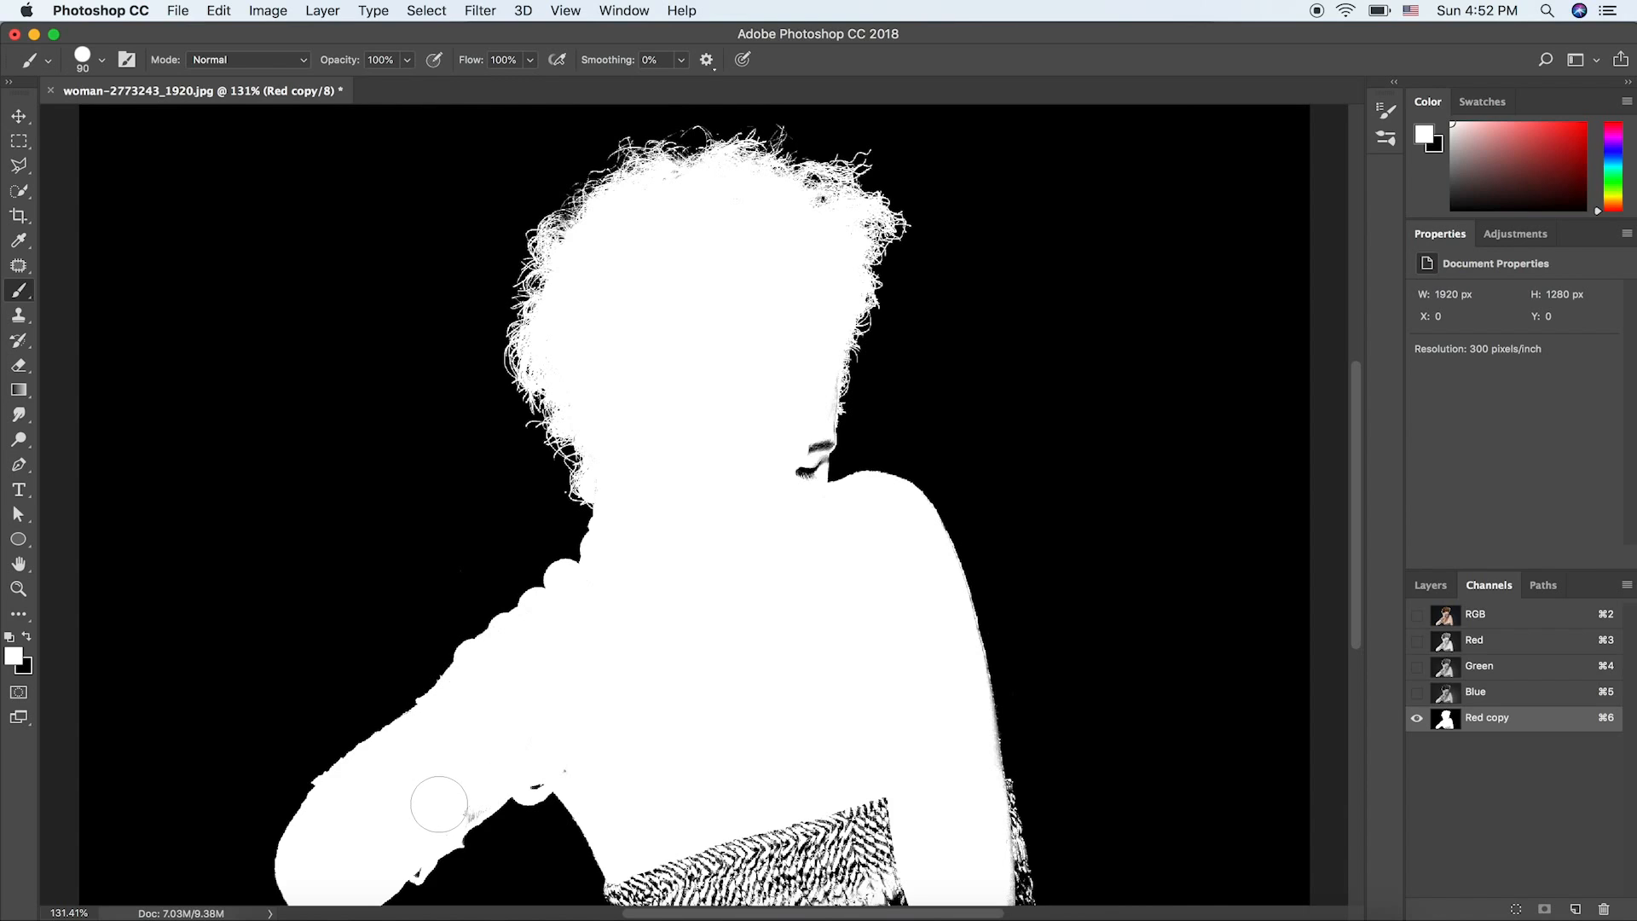
{"action": "left_click_drag", "start_coordinate": [454, 790], "coordinate": [461, 787]}
- Paint the remaining dark eye, eyebrow and forehead edge white, reducing the brush to 25 px for the face outline
{"action": "scroll", "coordinate": [807, 421], "scroll_direction": "up", "scroll_amount": 3}
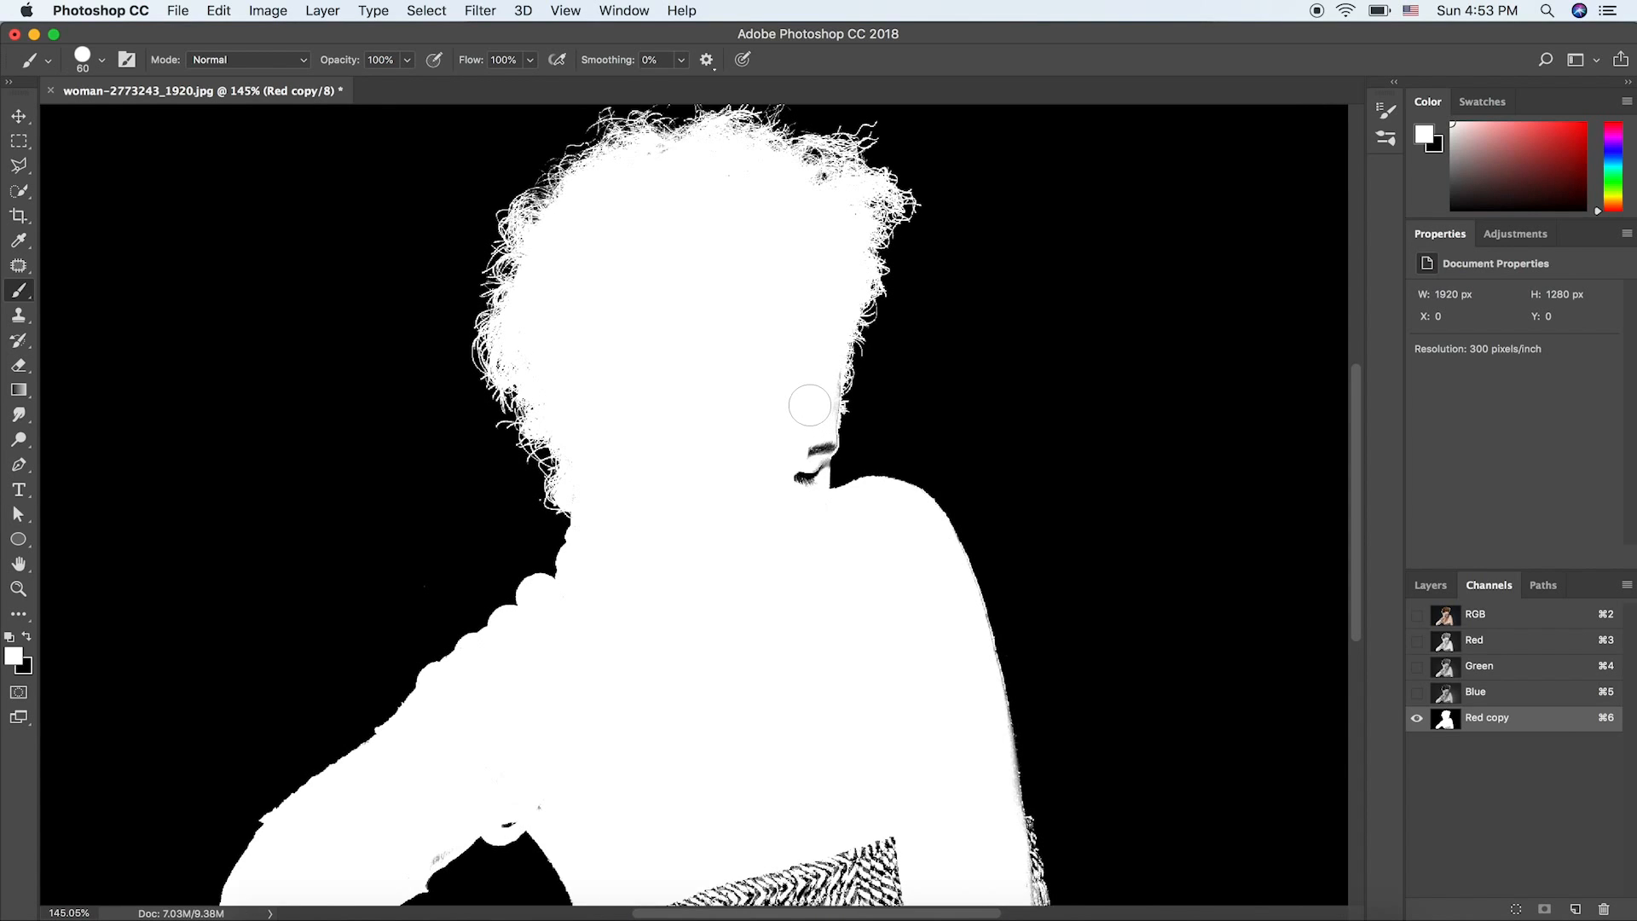
{"action": "scroll", "coordinate": [809, 406], "scroll_direction": "up", "scroll_amount": 3}
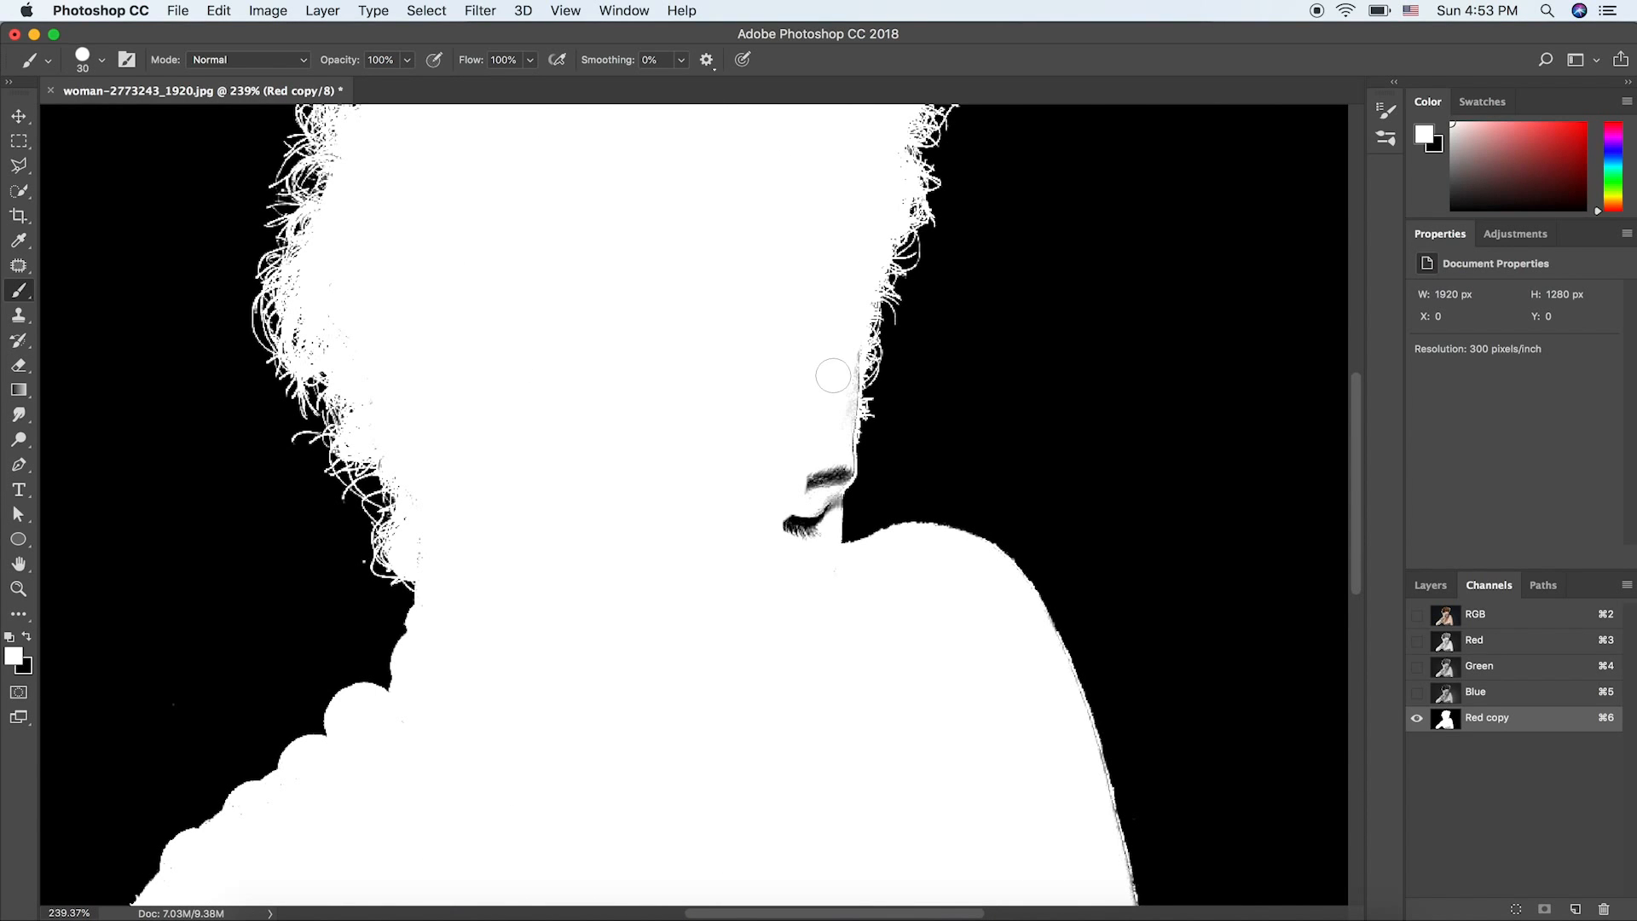
{"action": "mouse_move", "coordinate": [847, 354]}
{"action": "left_mouse_down"}
{"action": "mouse_move", "coordinate": [839, 471]}
{"action": "mouse_move", "coordinate": [807, 479]}
{"action": "mouse_move", "coordinate": [794, 525]}
{"action": "mouse_move", "coordinate": [821, 498]}
{"action": "mouse_move", "coordinate": [811, 530]}
{"action": "mouse_move", "coordinate": [825, 475]}
{"action": "left_mouse_up"}
{"action": "left_click", "coordinate": [816, 468]}
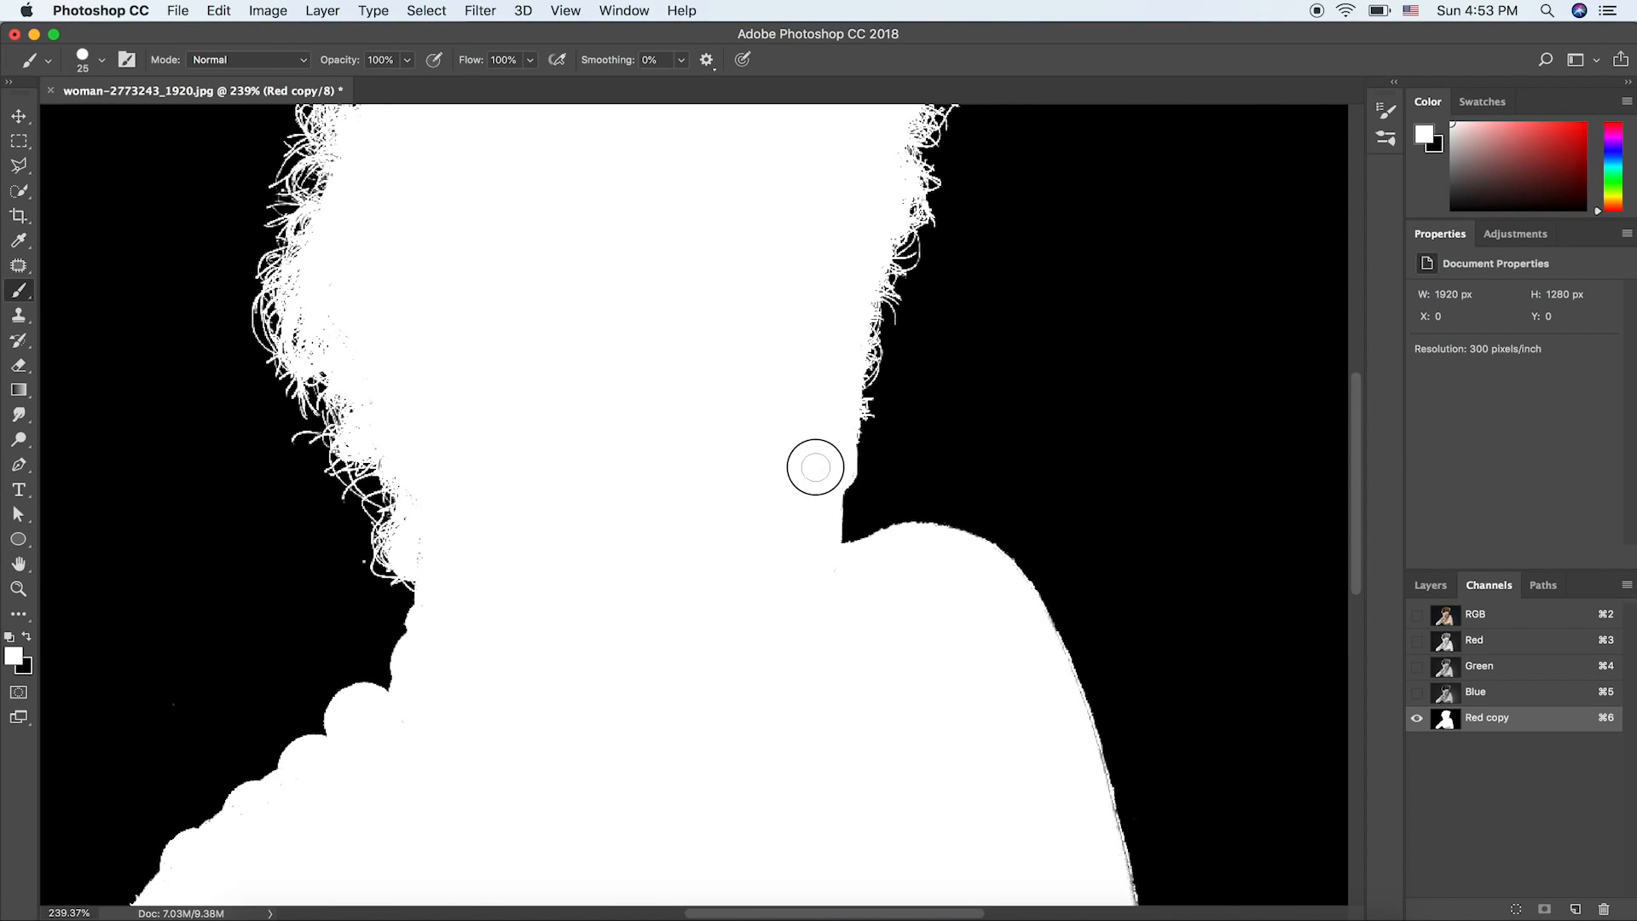
{"action": "left_click", "coordinate": [773, 466]}
{"action": "left_click_drag", "start_coordinate": [425, 556], "coordinate": [434, 530]}
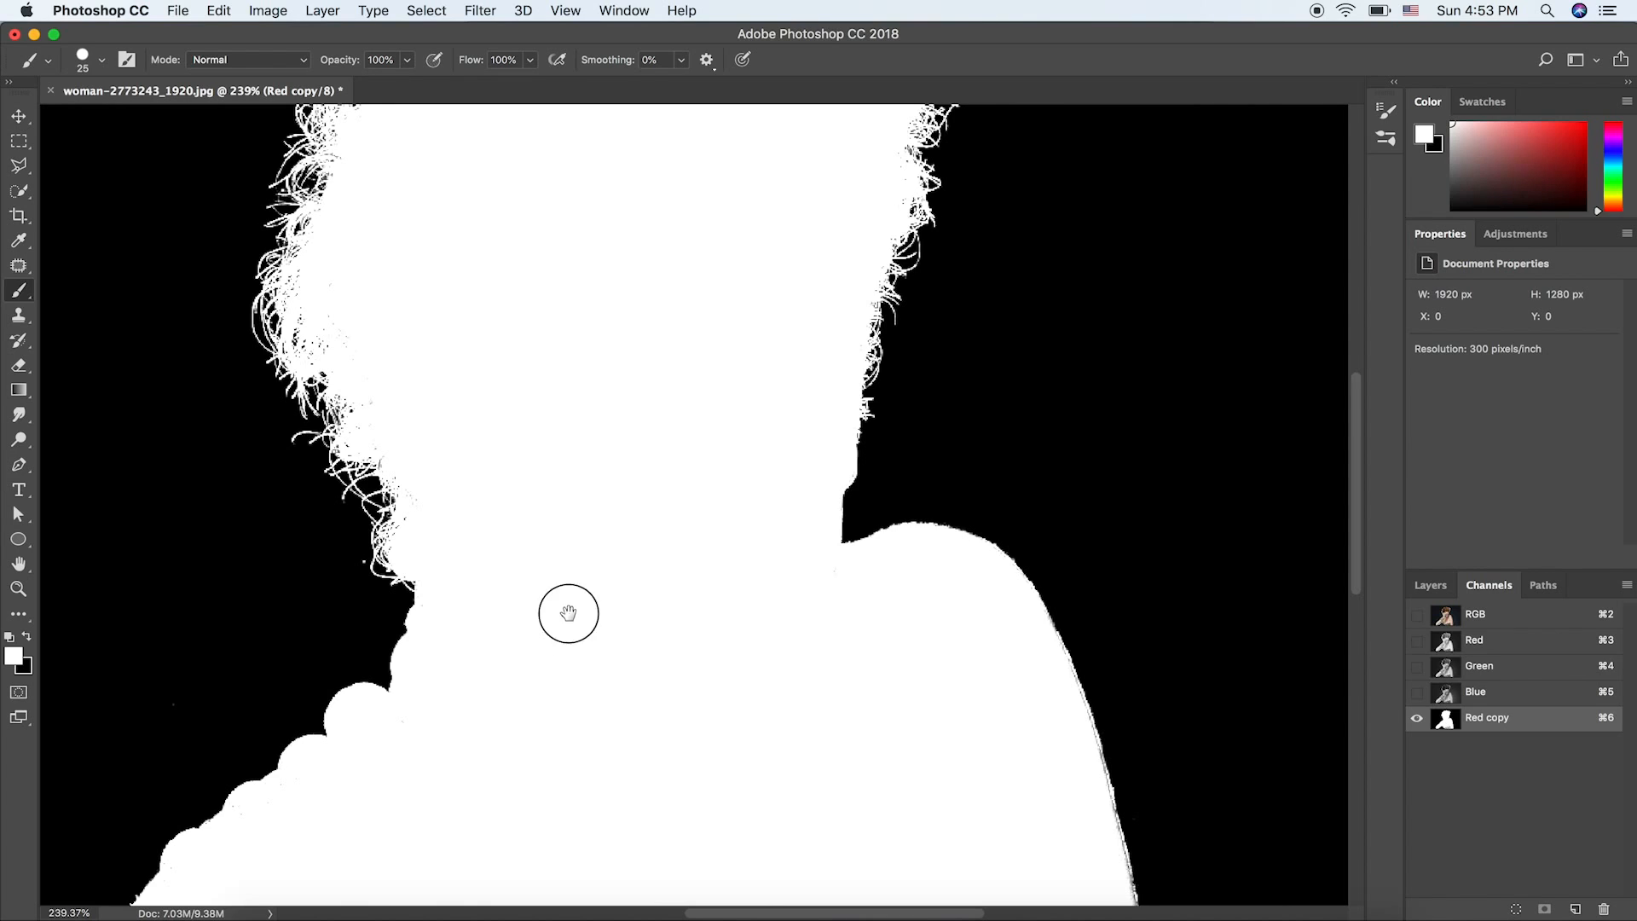
- Paint the outer edge of the bare upper arm and the fabric strip beside it white with a 25 px brush
{"action": "scroll", "coordinate": [566, 611], "scroll_direction": "down", "scroll_amount": 10}
{"action": "scroll", "coordinate": [689, 550], "scroll_direction": "up", "scroll_amount": 5}
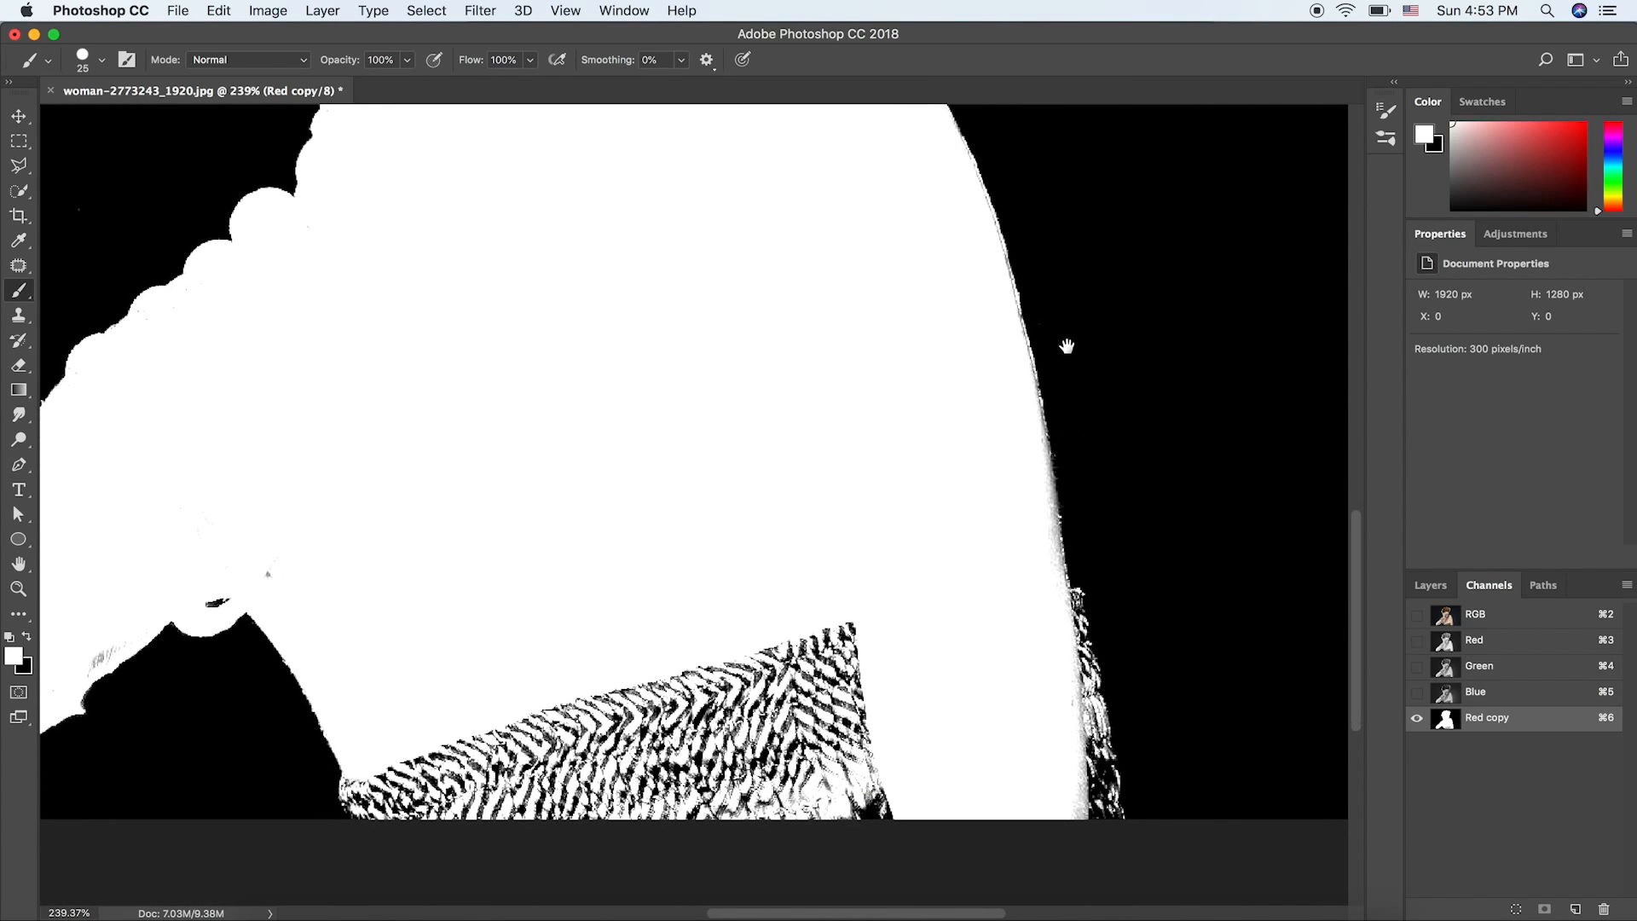
{"action": "mouse_move", "coordinate": [1037, 481]}
{"action": "left_mouse_down"}
{"action": "mouse_move", "coordinate": [1063, 665]}
{"action": "mouse_move", "coordinate": [1051, 696]}
{"action": "left_mouse_up"}
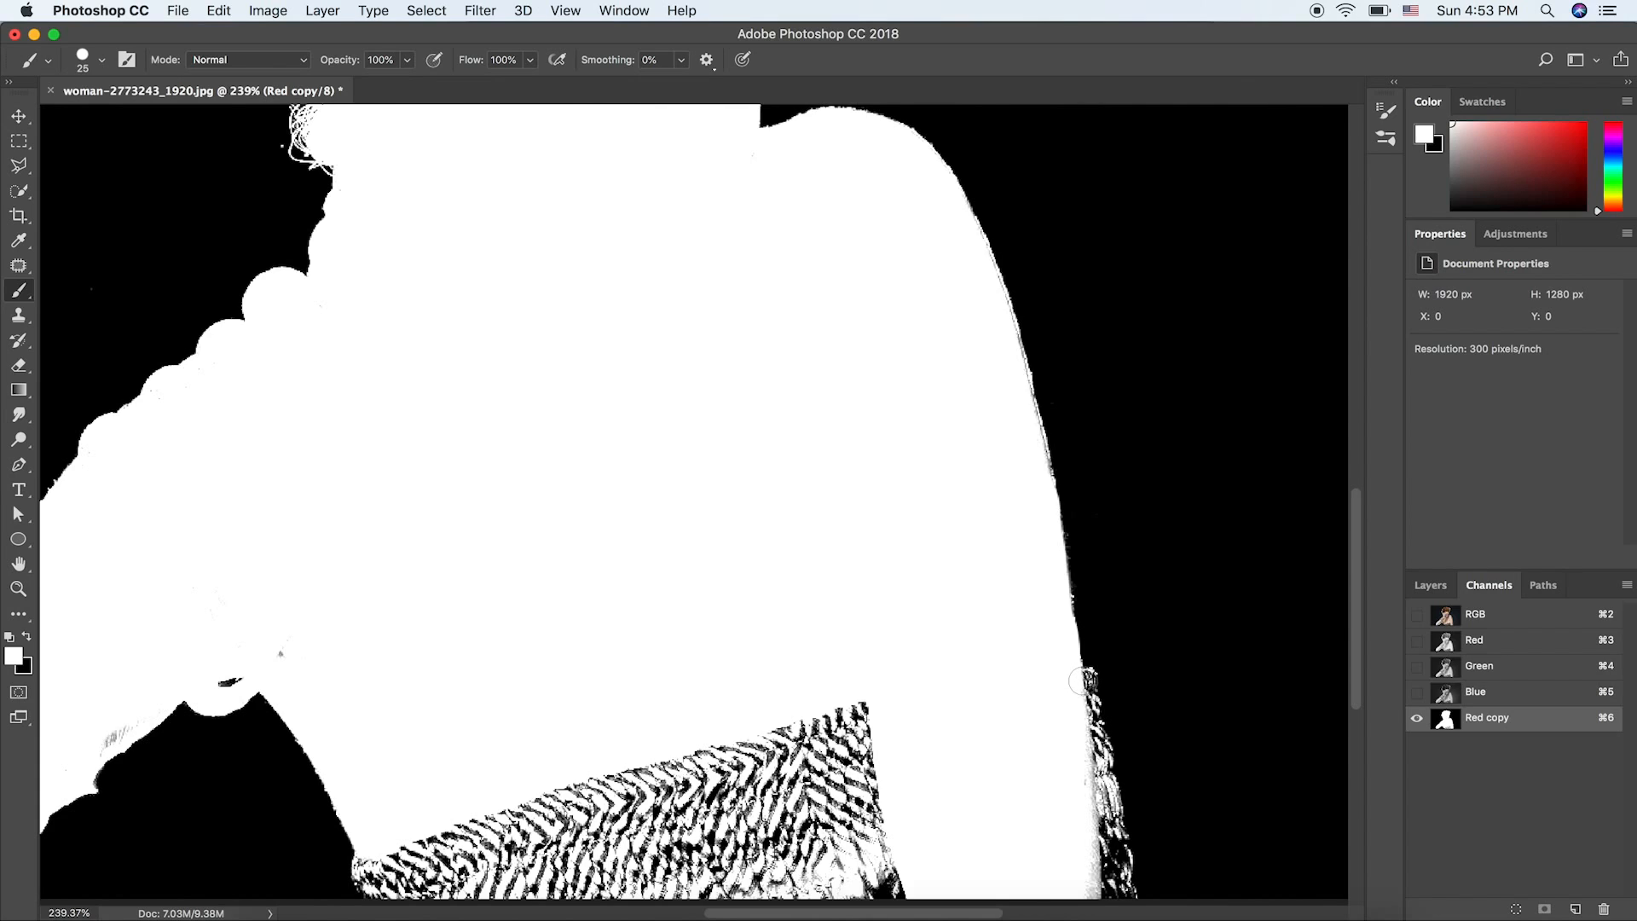
{"action": "mouse_move", "coordinate": [1082, 681]}
{"action": "left_mouse_down"}
{"action": "mouse_move", "coordinate": [1105, 885]}
{"action": "mouse_move", "coordinate": [1082, 782]}
{"action": "mouse_move", "coordinate": [1111, 870]}
{"action": "mouse_move", "coordinate": [1083, 888]}
{"action": "mouse_move", "coordinate": [1132, 847]}
{"action": "mouse_move", "coordinate": [1123, 898]}
{"action": "mouse_move", "coordinate": [1119, 872]}
{"action": "left_mouse_up"}
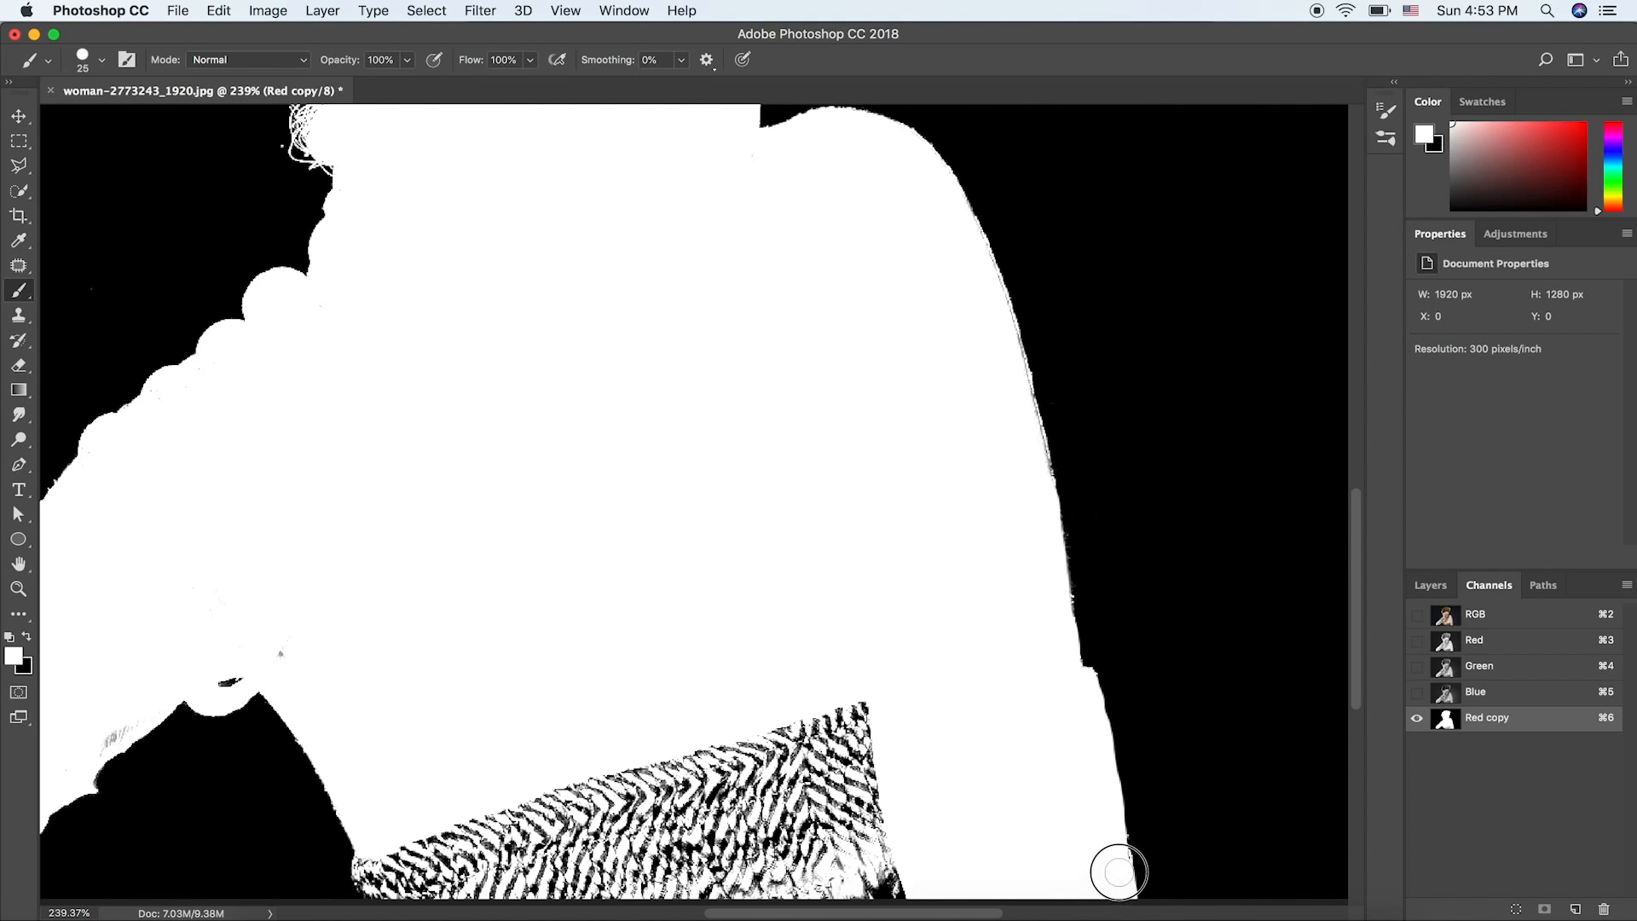
- Fill the woven dress area solid white using a 45 px brush, with a smaller 30 px brush for its narrow corner
{"action": "left_click_drag", "start_coordinate": [841, 679], "coordinate": [885, 820]}
{"action": "key", "text": "]"}
{"action": "key", "text": "]"}
{"action": "mouse_move", "coordinate": [834, 722]}
{"action": "left_mouse_down"}
{"action": "mouse_move", "coordinate": [892, 897]}
{"action": "mouse_move", "coordinate": [813, 686]}
{"action": "mouse_move", "coordinate": [795, 781]}
{"action": "mouse_move", "coordinate": [778, 702]}
{"action": "mouse_move", "coordinate": [477, 834]}
{"action": "mouse_move", "coordinate": [812, 845]}
{"action": "mouse_move", "coordinate": [790, 782]}
{"action": "mouse_move", "coordinate": [666, 827]}
{"action": "mouse_move", "coordinate": [784, 850]}
{"action": "mouse_move", "coordinate": [289, 625]}
{"action": "mouse_move", "coordinate": [838, 885]}
{"action": "mouse_move", "coordinate": [520, 882]}
{"action": "mouse_move", "coordinate": [413, 874]}
{"action": "left_mouse_up"}
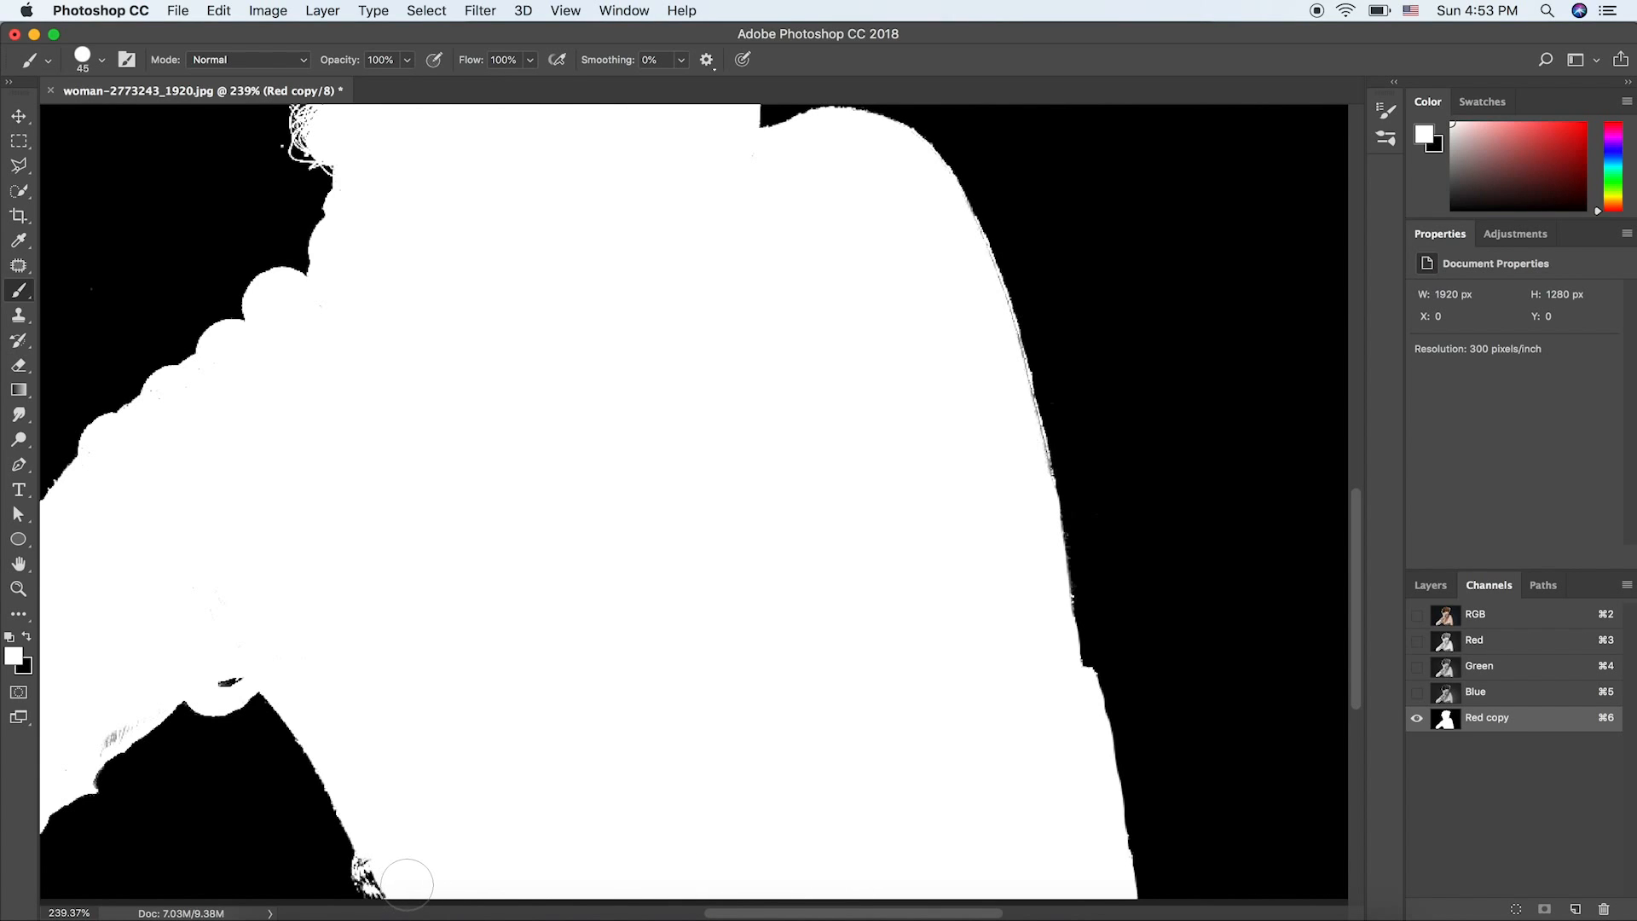
{"action": "key", "text": "bracketleft"}
{"action": "mouse_move", "coordinate": [381, 882]}
{"action": "left_mouse_down"}
{"action": "mouse_move", "coordinate": [368, 870]}
{"action": "mouse_move", "coordinate": [381, 881]}
{"action": "left_mouse_up"}
- Paint over the grey marks along the underside of the raised forearm in white with a 30 px brush
{"action": "mouse_move", "coordinate": [315, 650]}
{"action": "left_mouse_down"}
{"action": "mouse_move", "coordinate": [566, 673]}
{"action": "mouse_move", "coordinate": [612, 604]}
{"action": "left_mouse_up"}
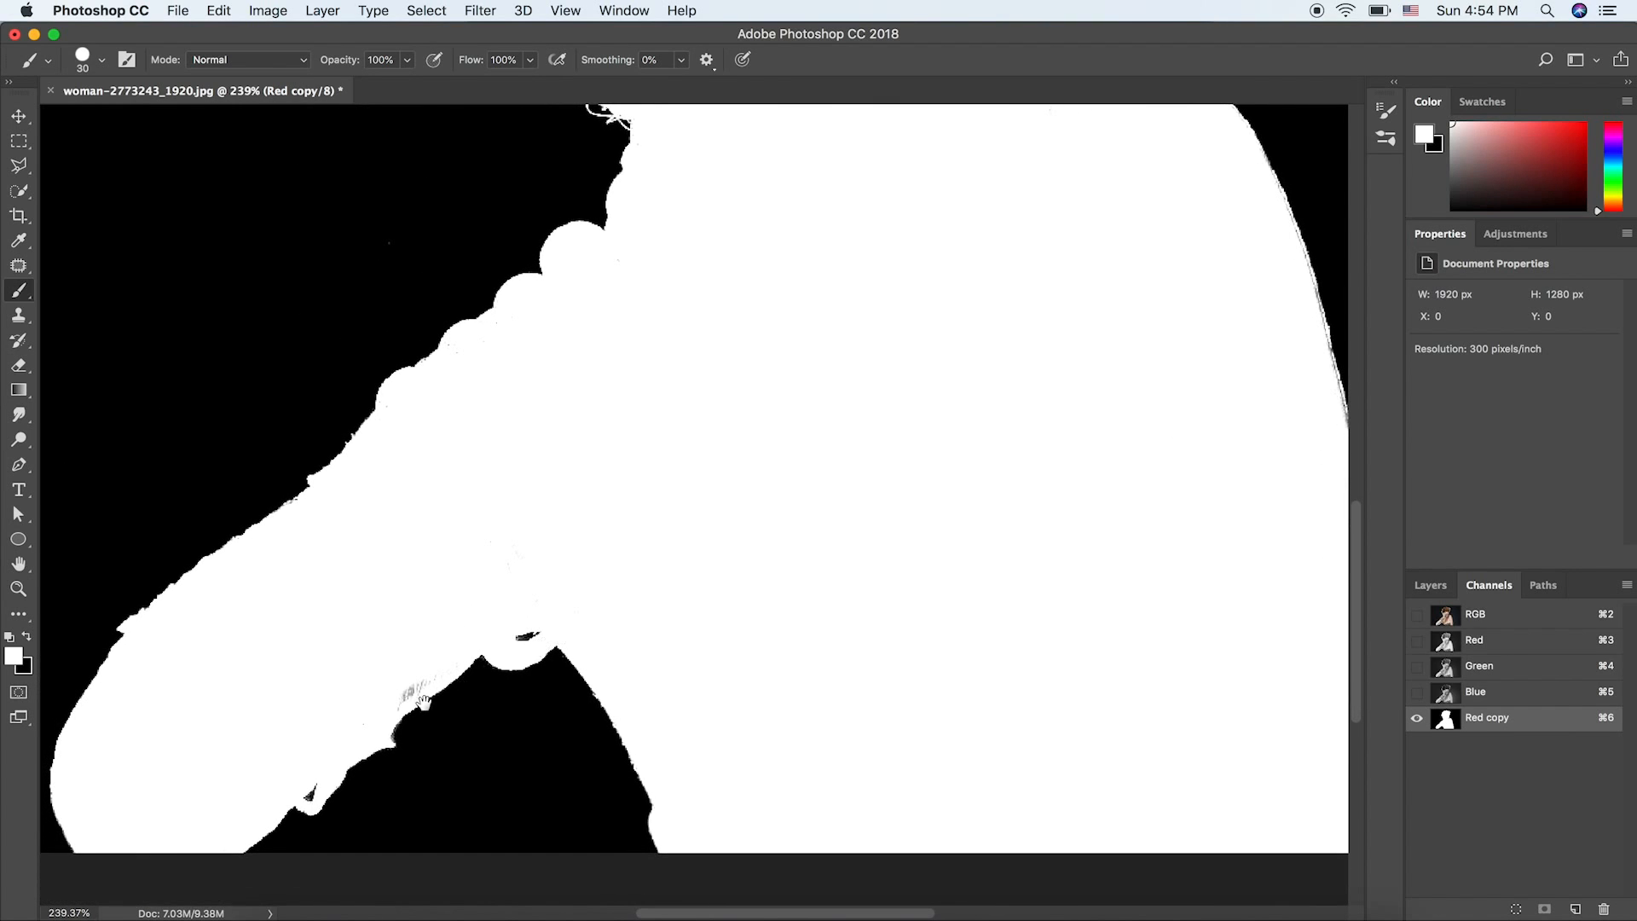
{"action": "mouse_move", "coordinate": [404, 698]}
{"action": "left_mouse_down"}
{"action": "mouse_move", "coordinate": [395, 683]}
{"action": "mouse_move", "coordinate": [436, 658]}
{"action": "mouse_move", "coordinate": [396, 687]}
{"action": "left_mouse_up"}
{"action": "left_click_drag", "start_coordinate": [219, 750], "coordinate": [219, 683]}
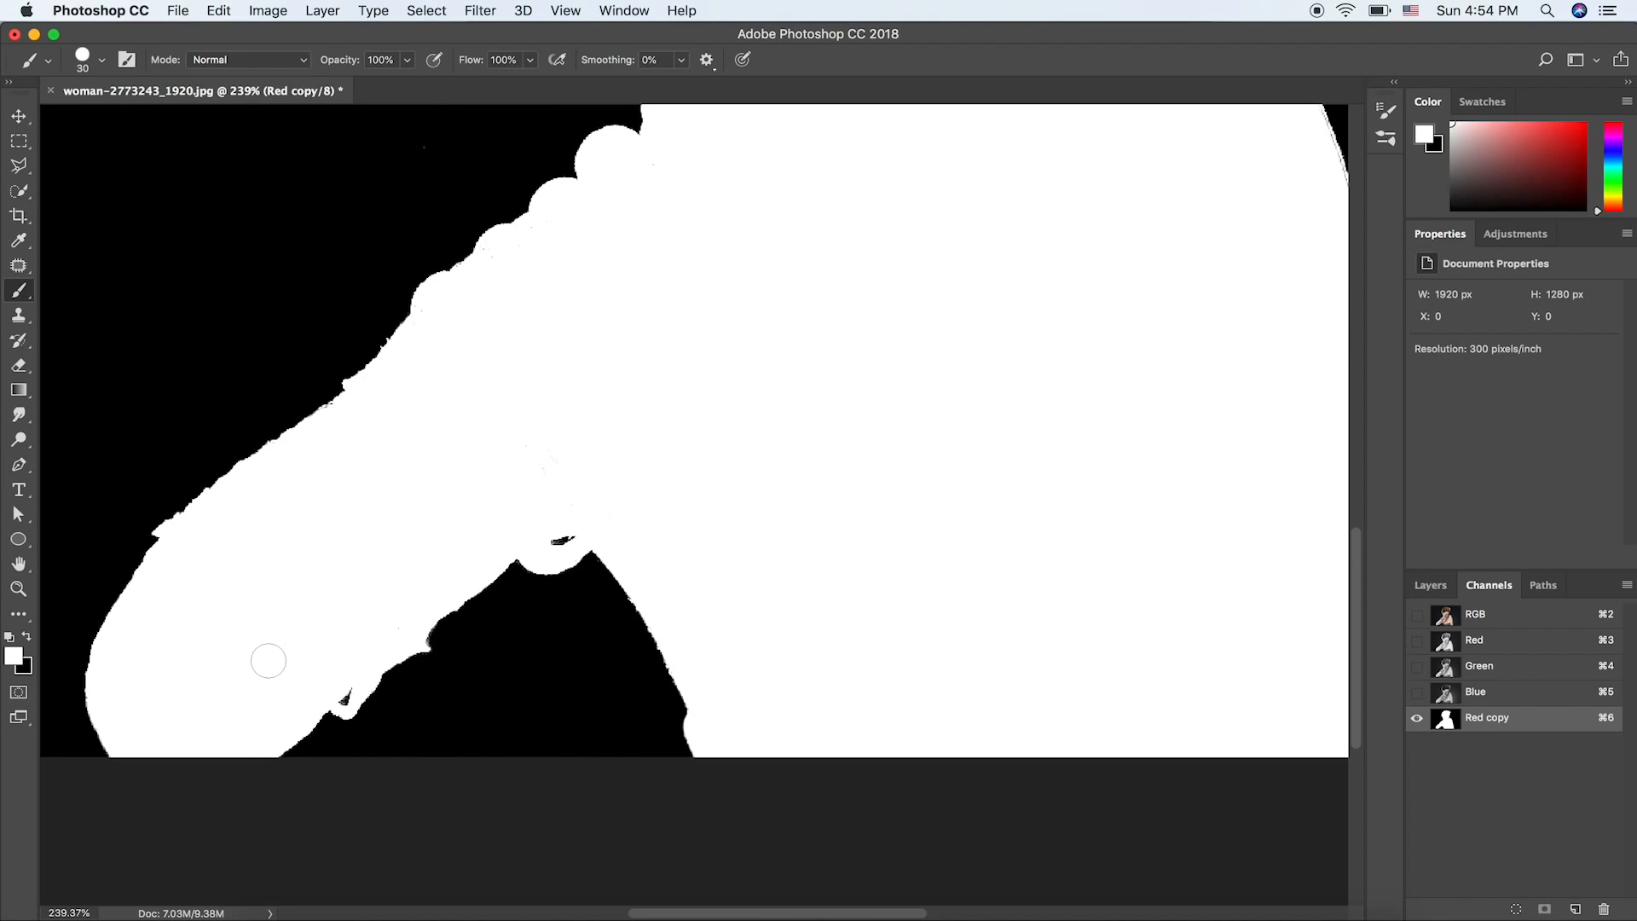
- Load the Red copy channel as a selection, restore the RGB view, and copy the selected woman from Background to a new layer
{"action": "key", "text": "h"}
{"action": "right_click", "coordinate": [699, 409]}
{"action": "left_click", "coordinate": [724, 417]}
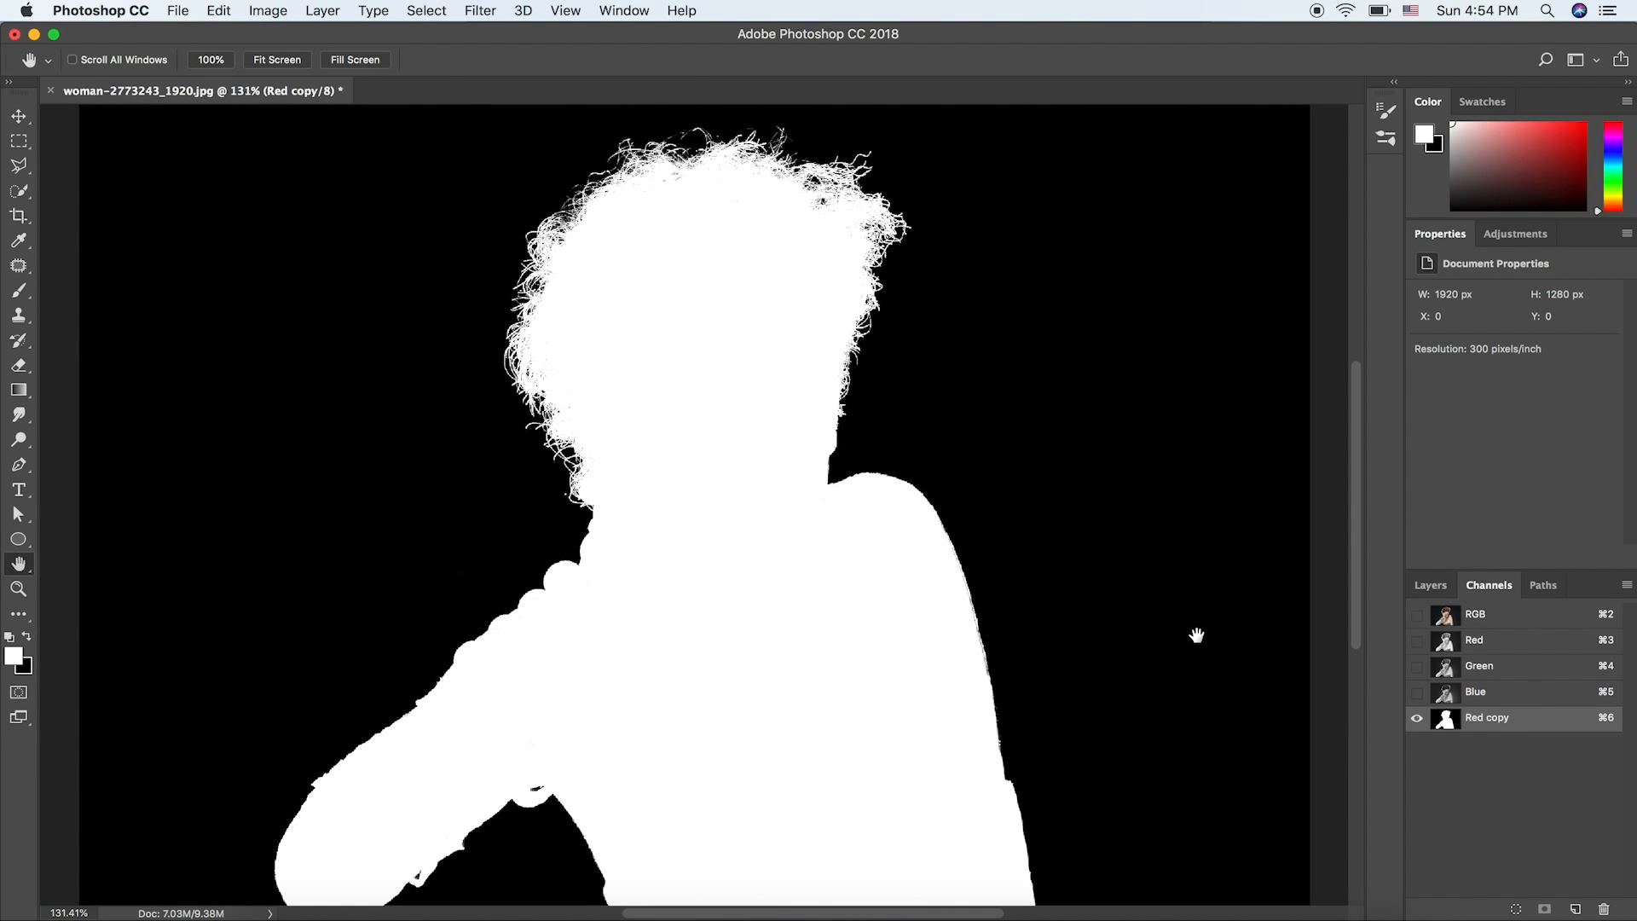
{"action": "left_click", "coordinate": [1446, 719], "text": "super"}
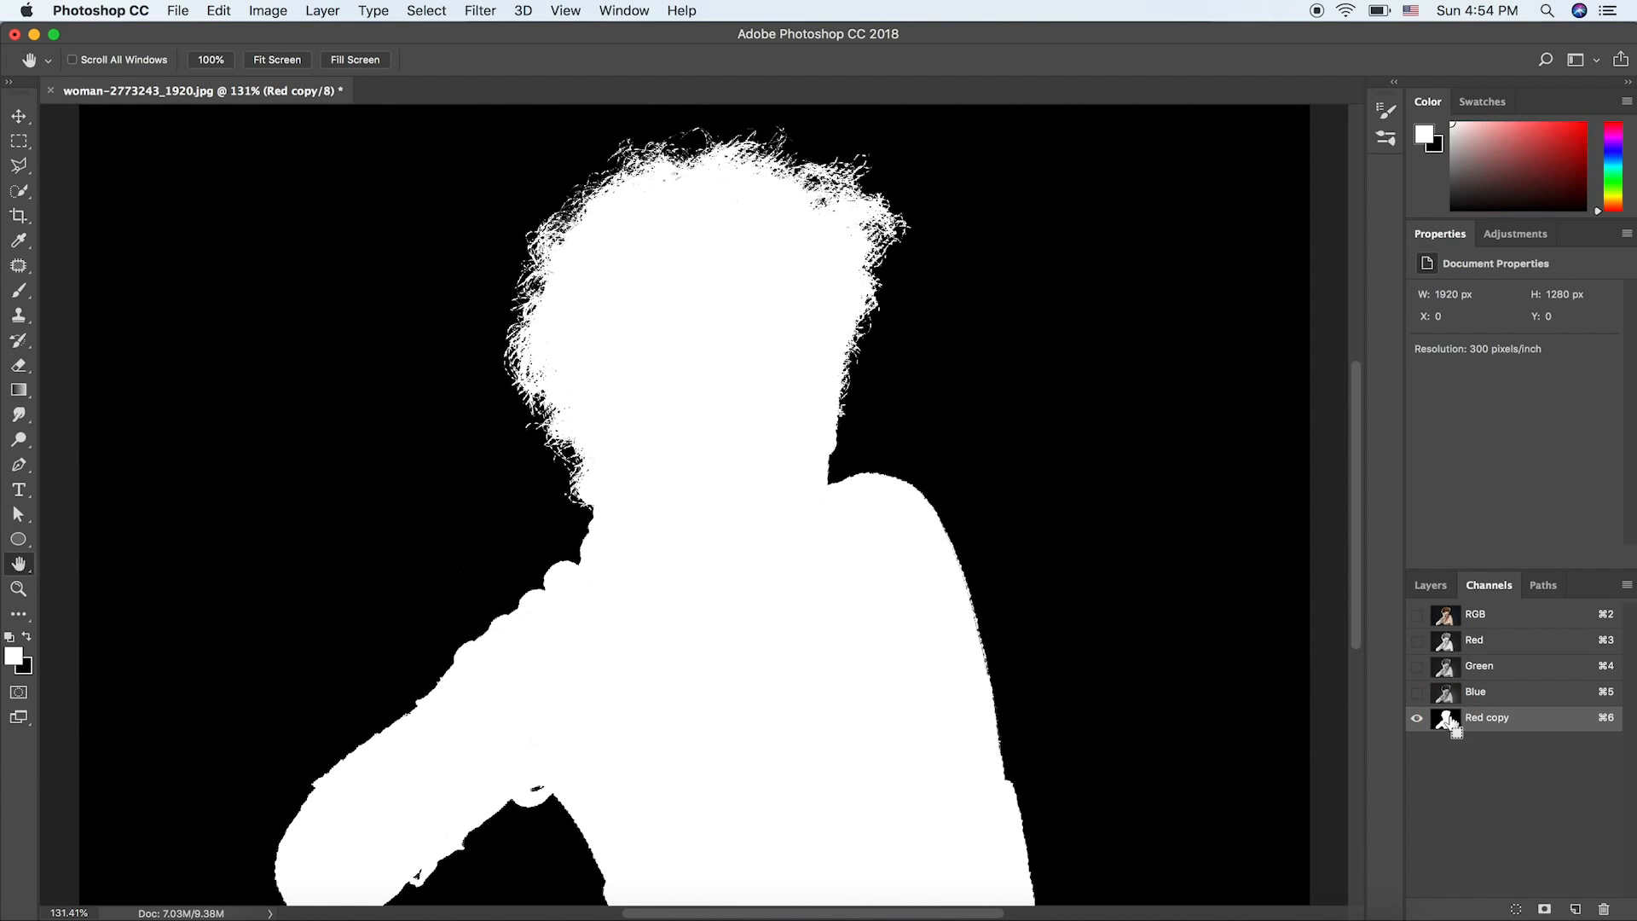
{"action": "left_click", "coordinate": [1489, 622]}
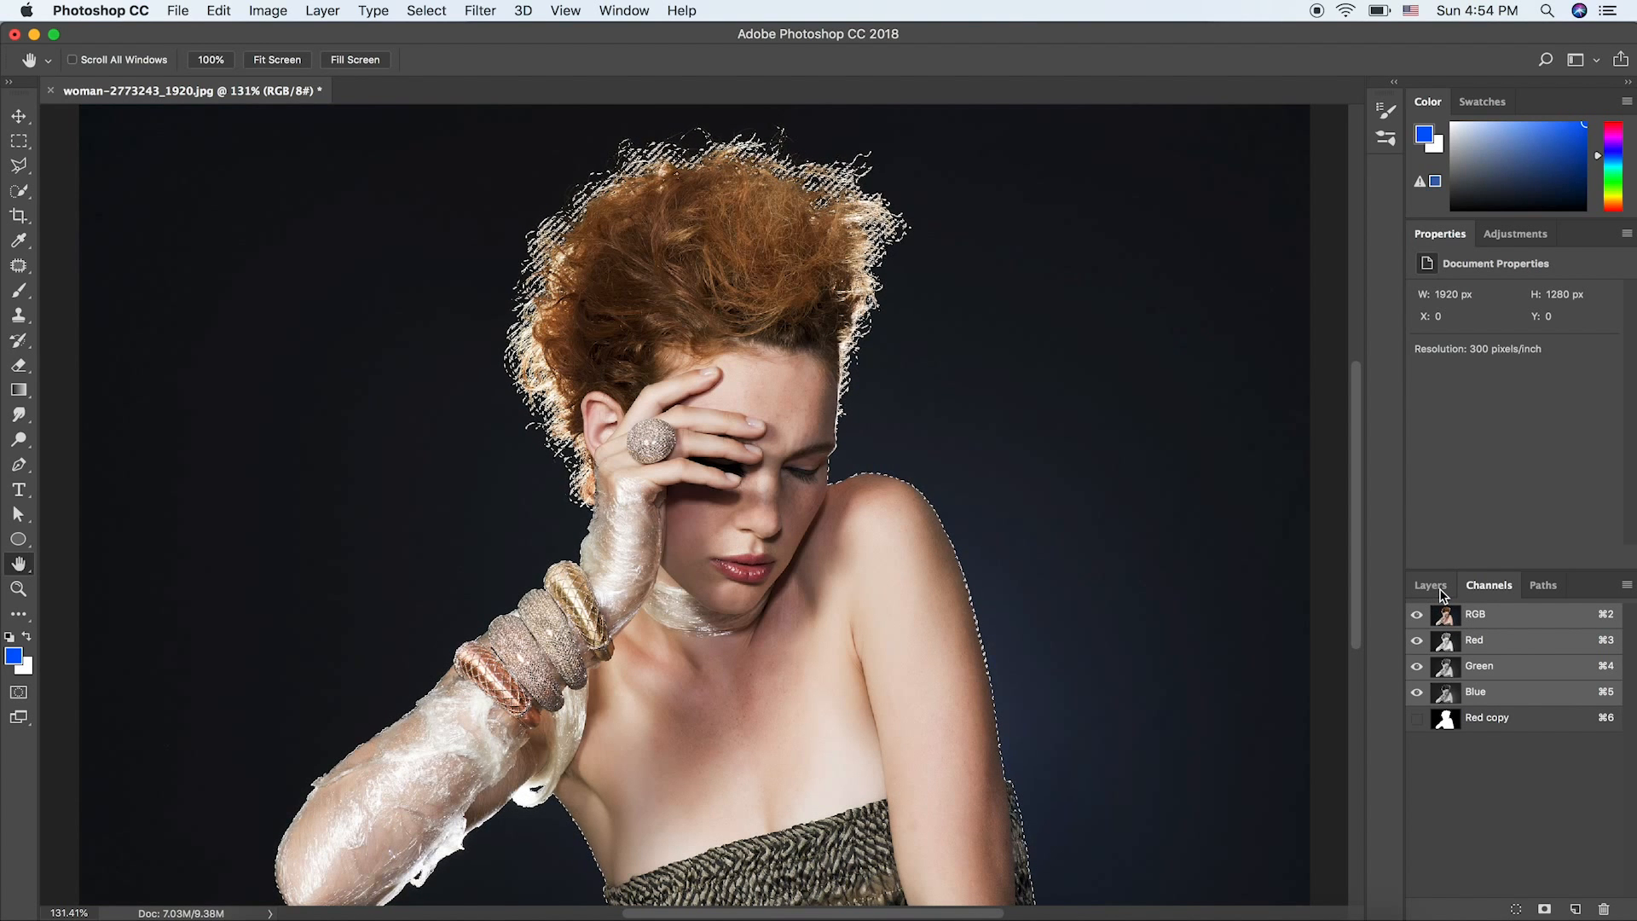
{"action": "left_click", "coordinate": [1442, 590]}
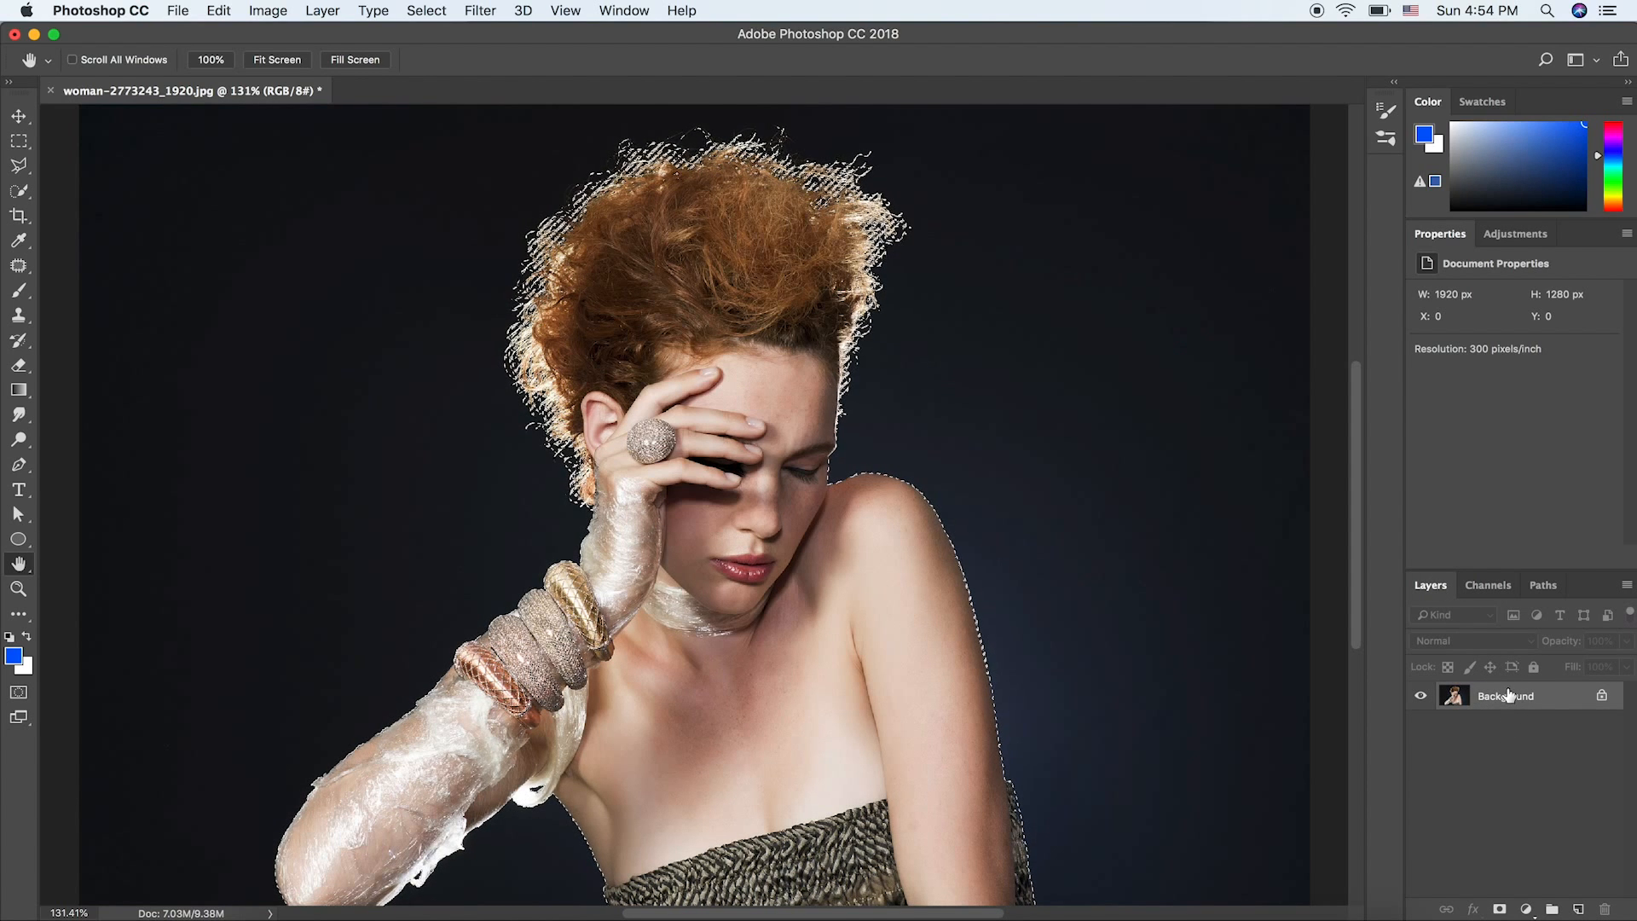
{"action": "key", "text": "super+j"}
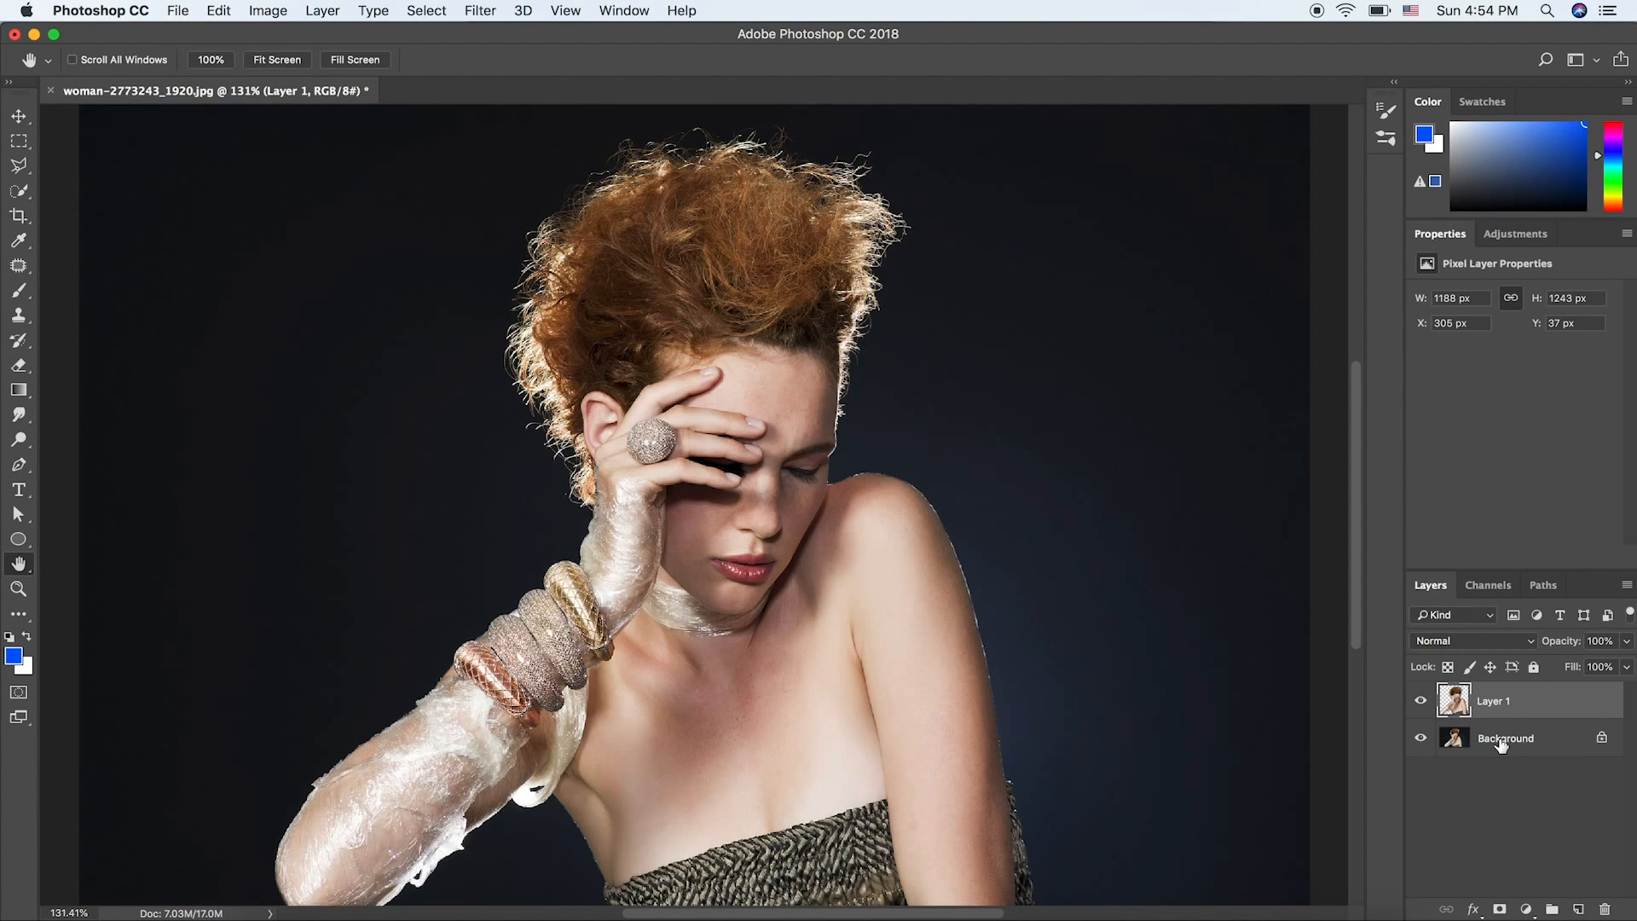
- Add a Solid Color fill layer directly above Background with the blue colour 1458d5
{"action": "left_click", "coordinate": [1503, 738]}
{"action": "left_click", "coordinate": [1526, 909]}
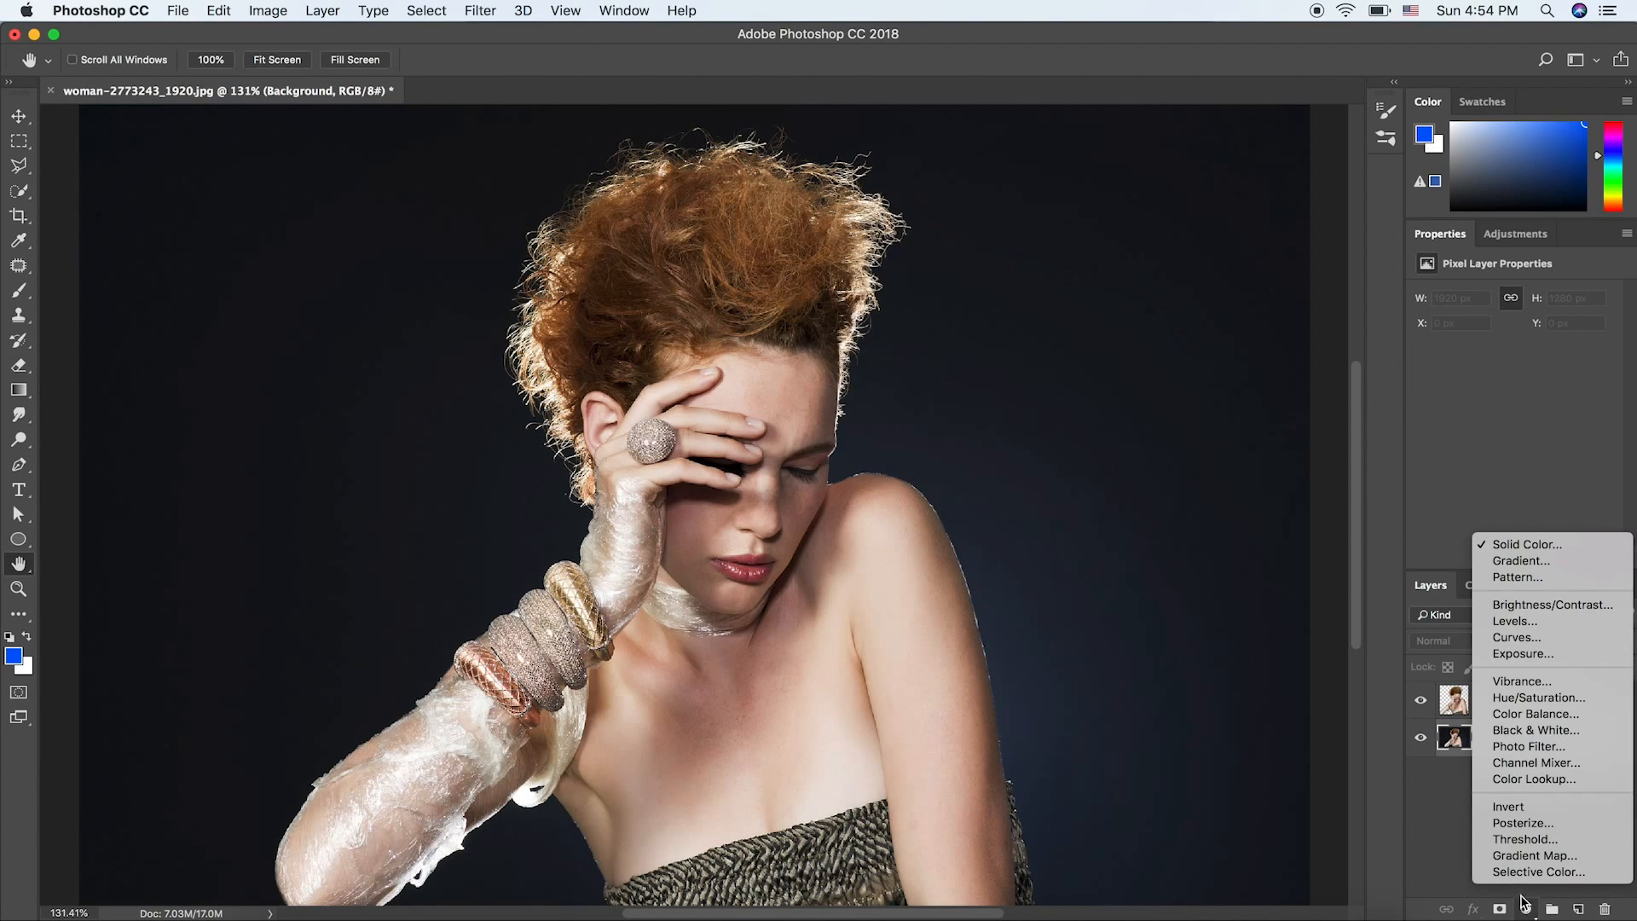
{"action": "left_click", "coordinate": [1560, 550]}
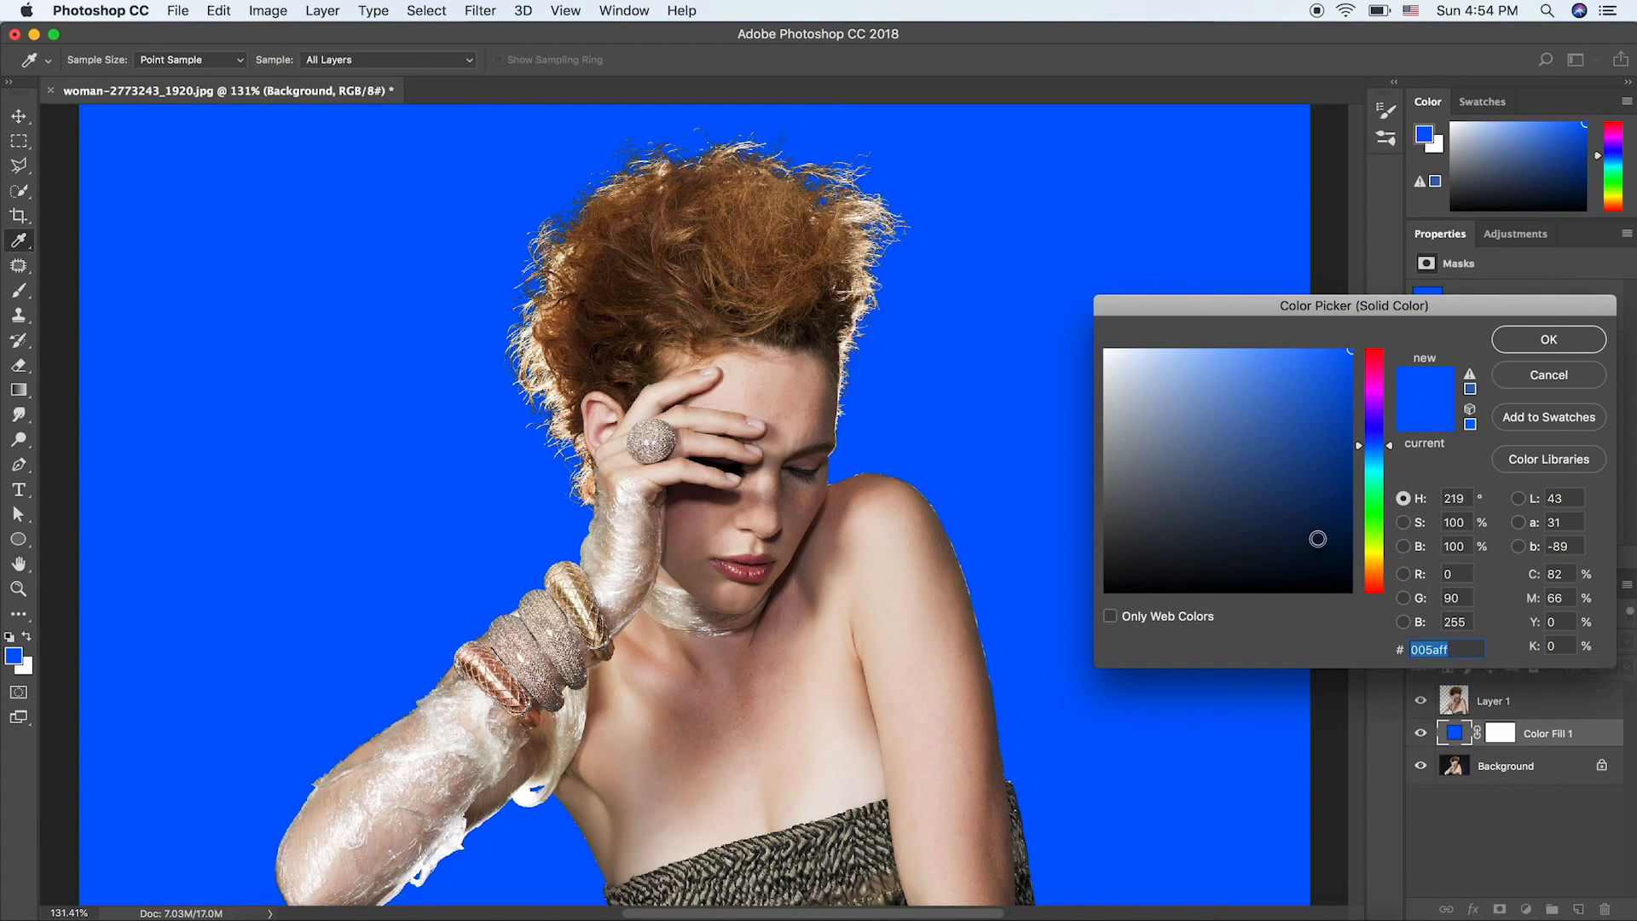
{"action": "mouse_move", "coordinate": [1251, 429]}
{"action": "left_mouse_down"}
{"action": "mouse_move", "coordinate": [1243, 415]}
{"action": "mouse_move", "coordinate": [1275, 449]}
{"action": "mouse_move", "coordinate": [1328, 388]}
{"action": "left_mouse_up"}
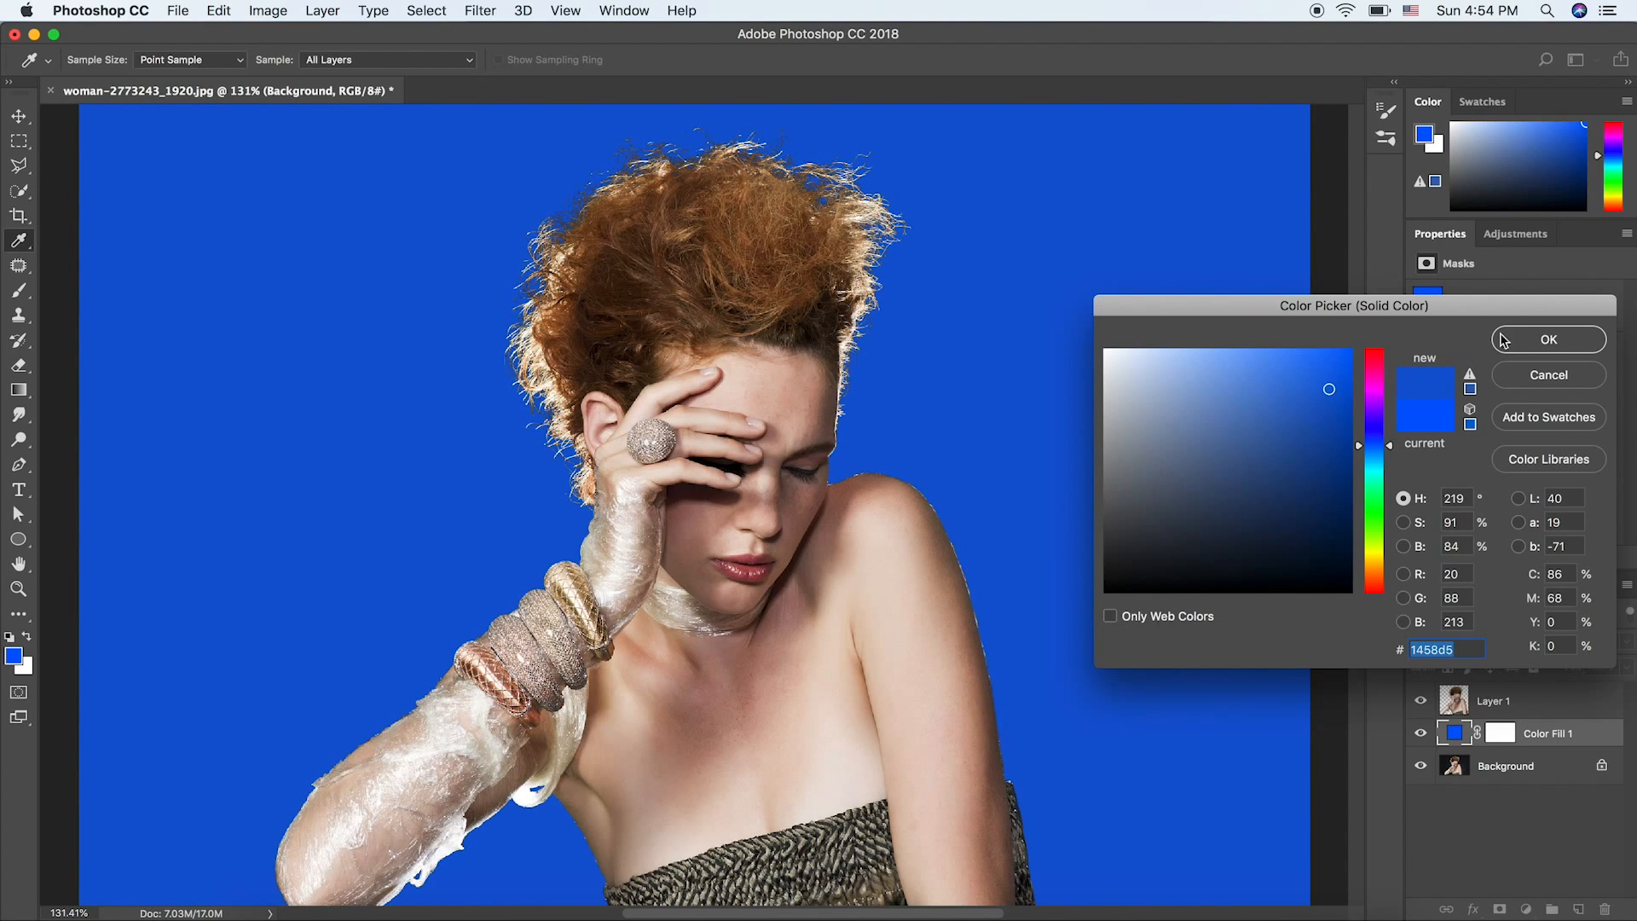
{"action": "left_click", "coordinate": [1527, 340]}
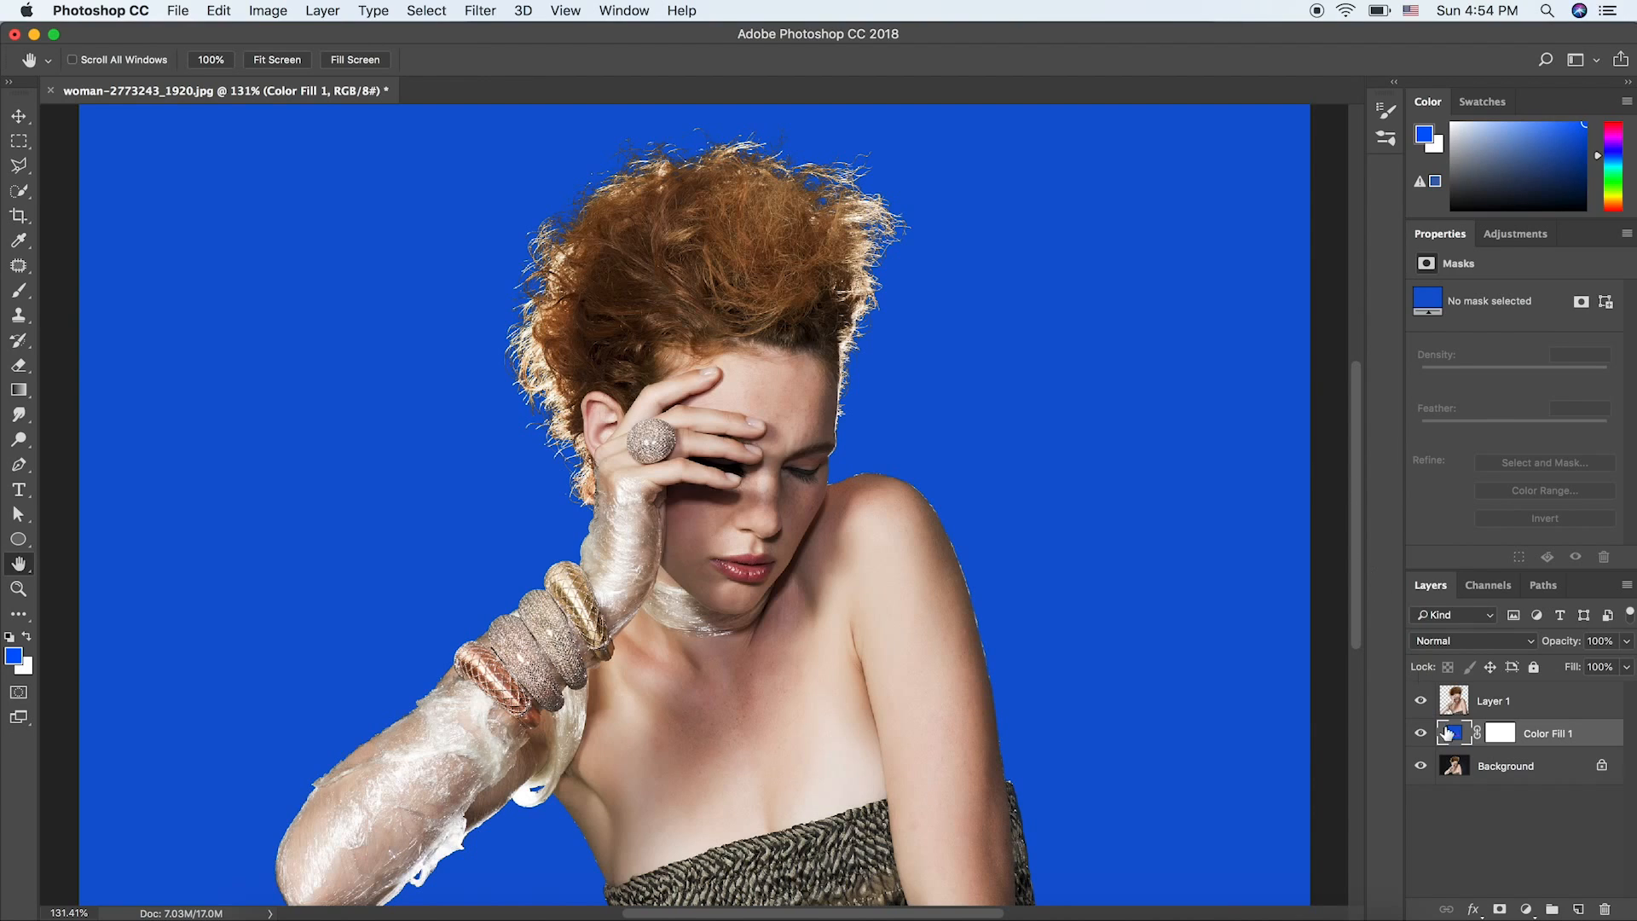
- Activate the Dodge tool on Layer 1 with the cut-out woman, keeping range Midtones and exposure 50%
{"action": "left_click", "coordinate": [1511, 700]}
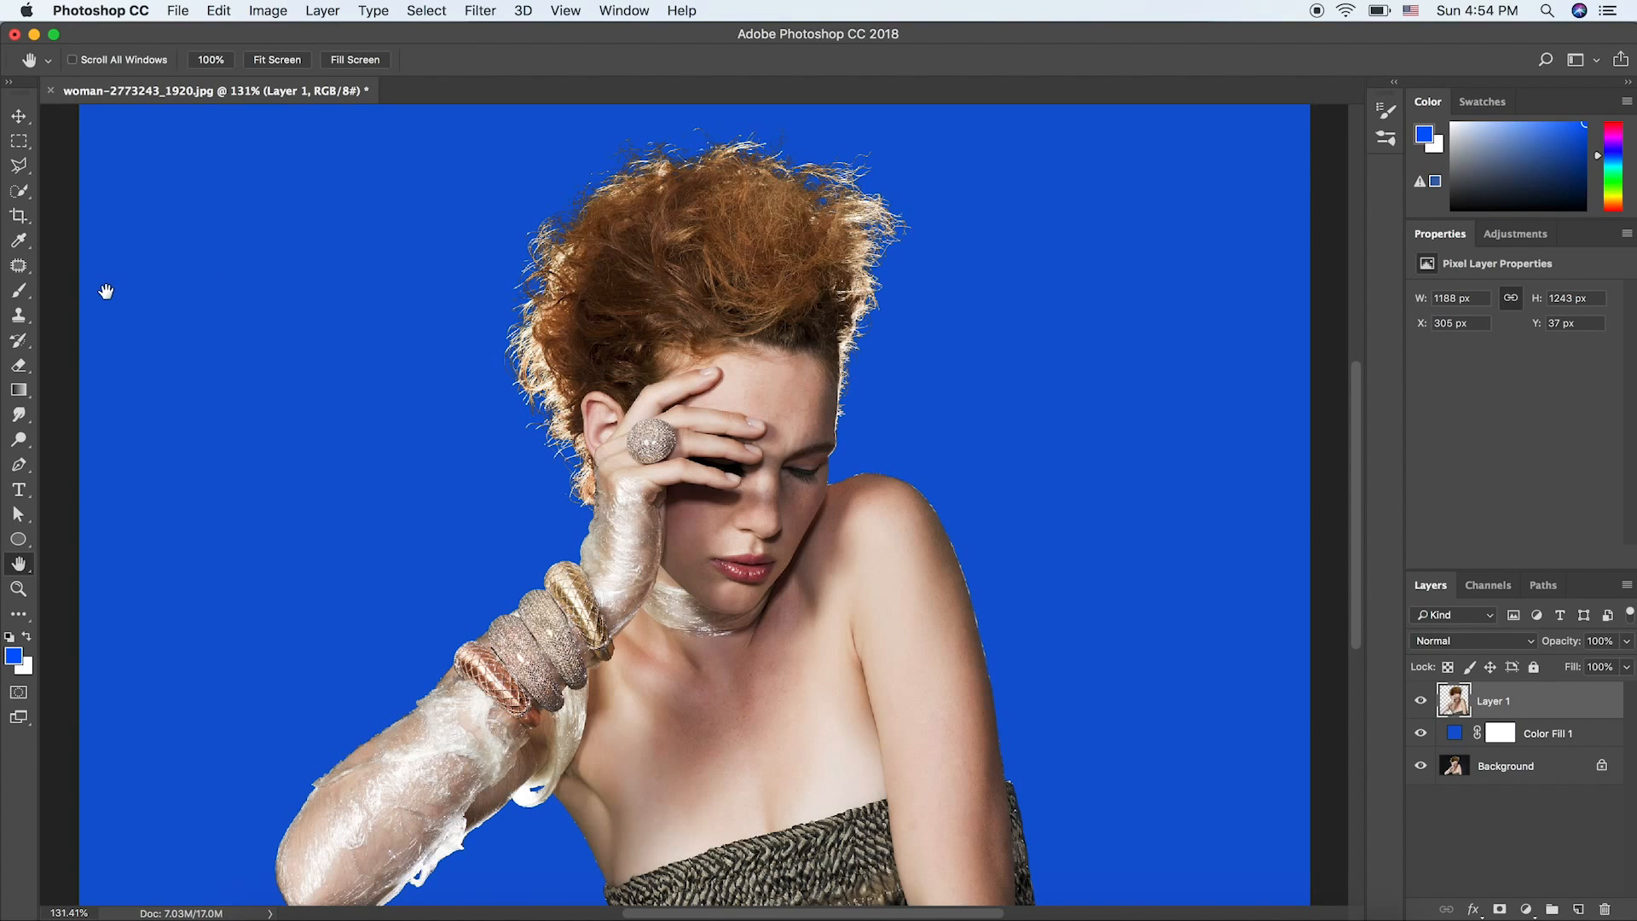
{"action": "left_click", "coordinate": [18, 440]}
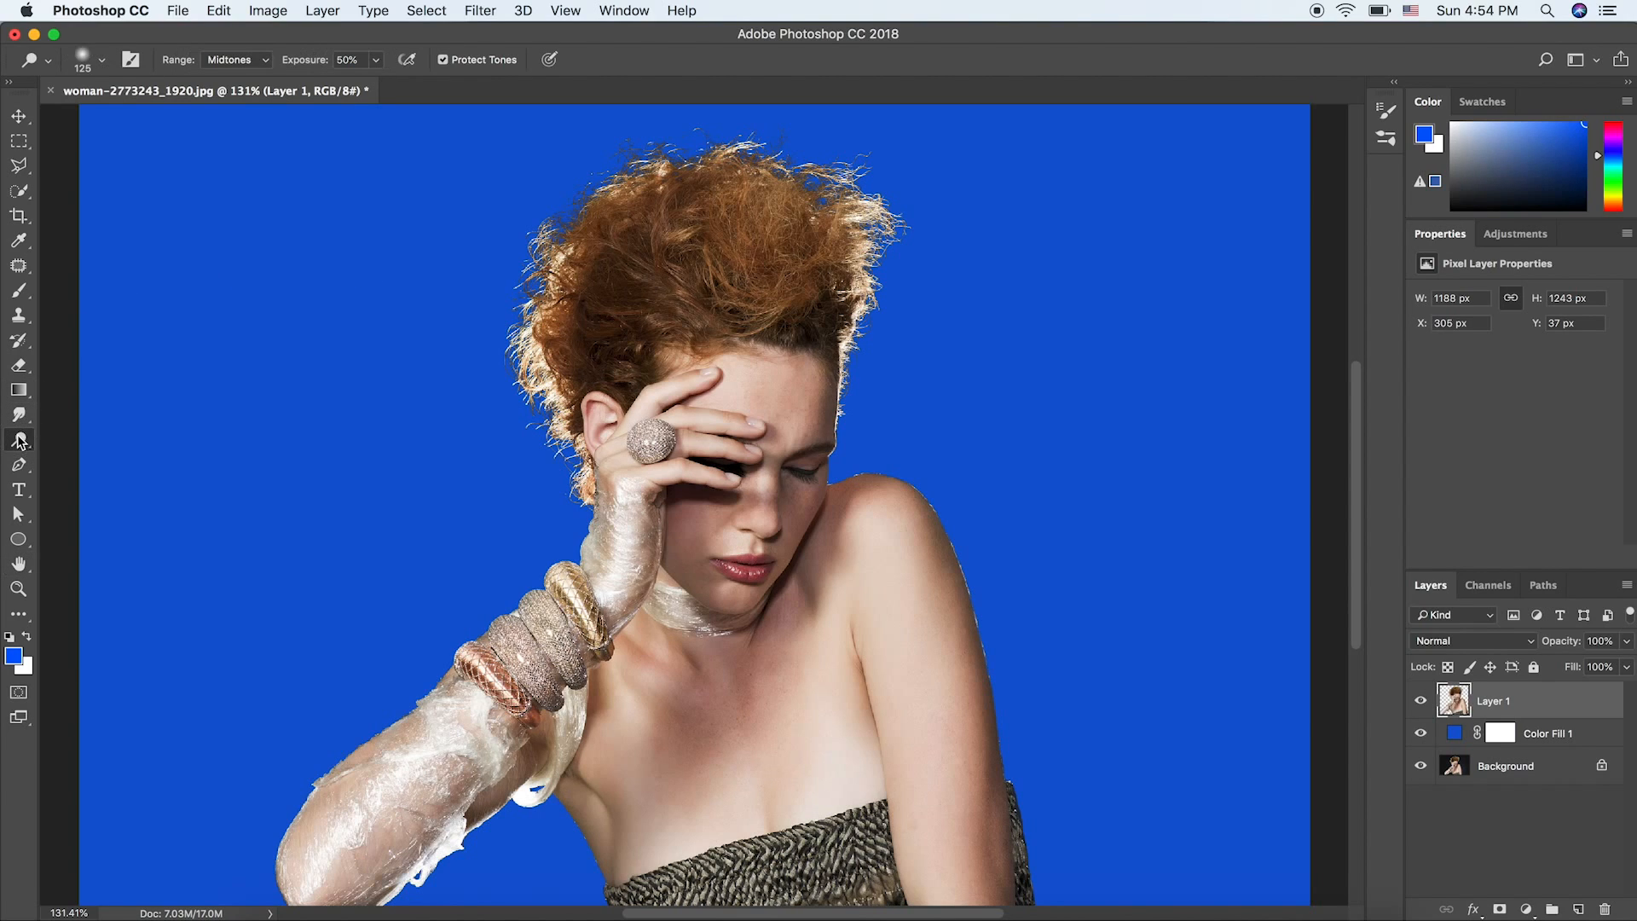